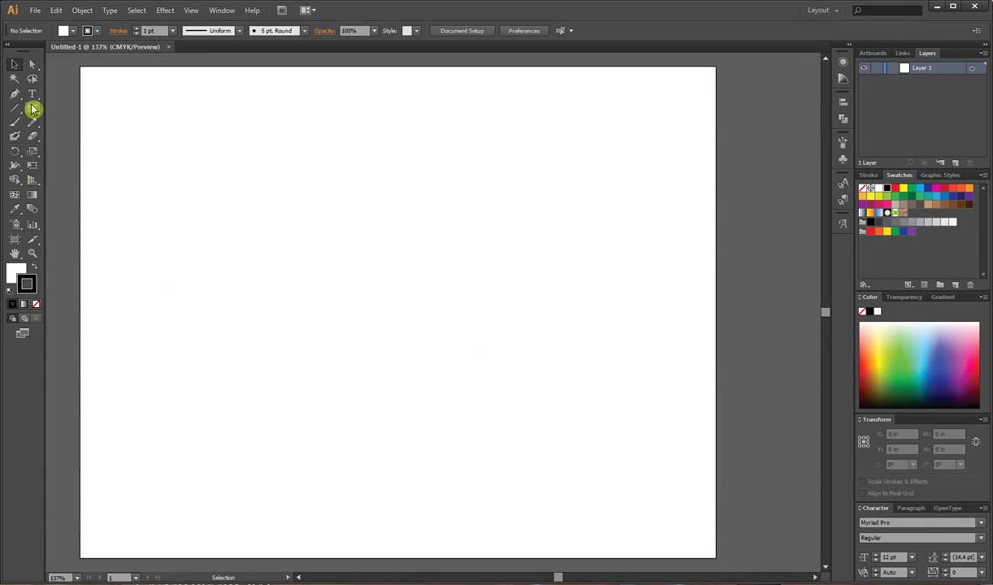
- Switch to the Ellipse Tool and set the fill colour to red (F90606)
{"action": "left_click", "coordinate": [33, 111]}
{"action": "left_click_drag", "start_coordinate": [33, 111], "coordinate": [73, 135]}
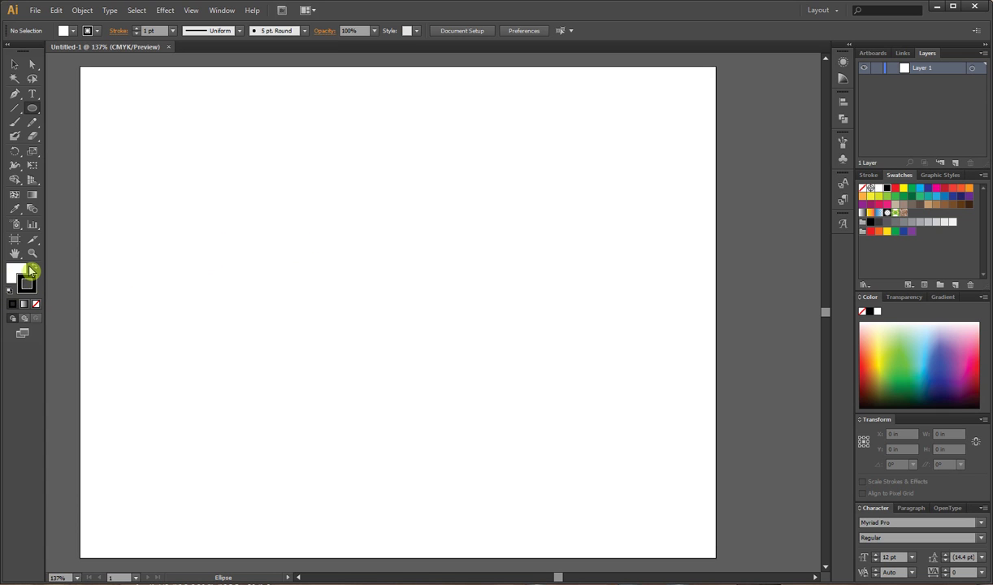
{"action": "double_click", "coordinate": [13, 272]}
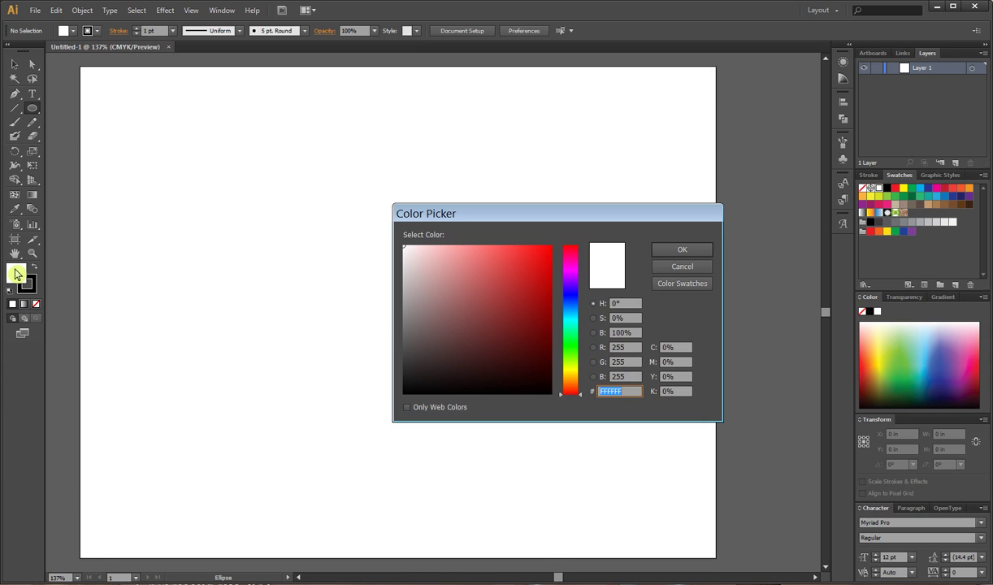
{"action": "left_click", "coordinate": [524, 265]}
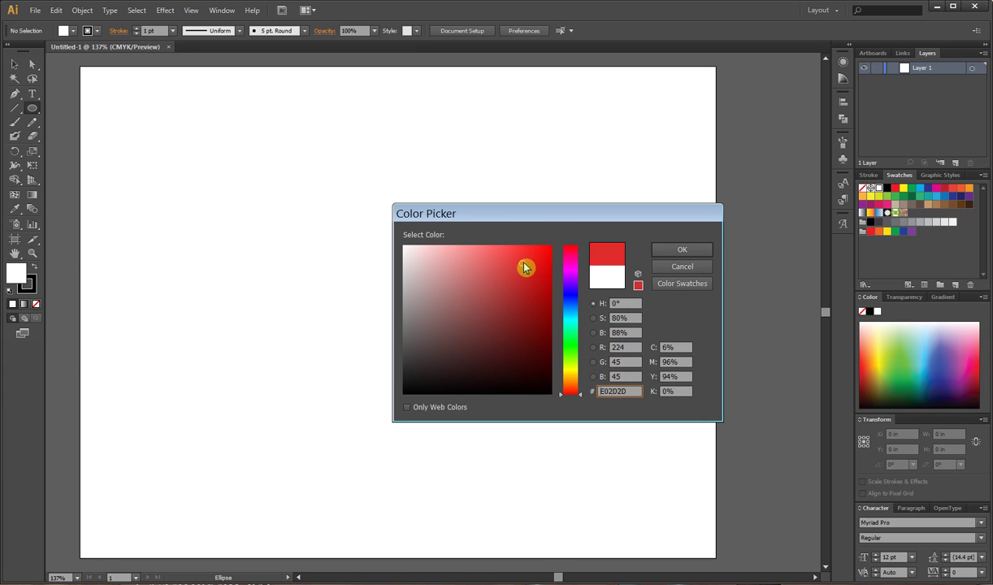
{"action": "left_click", "coordinate": [693, 252]}
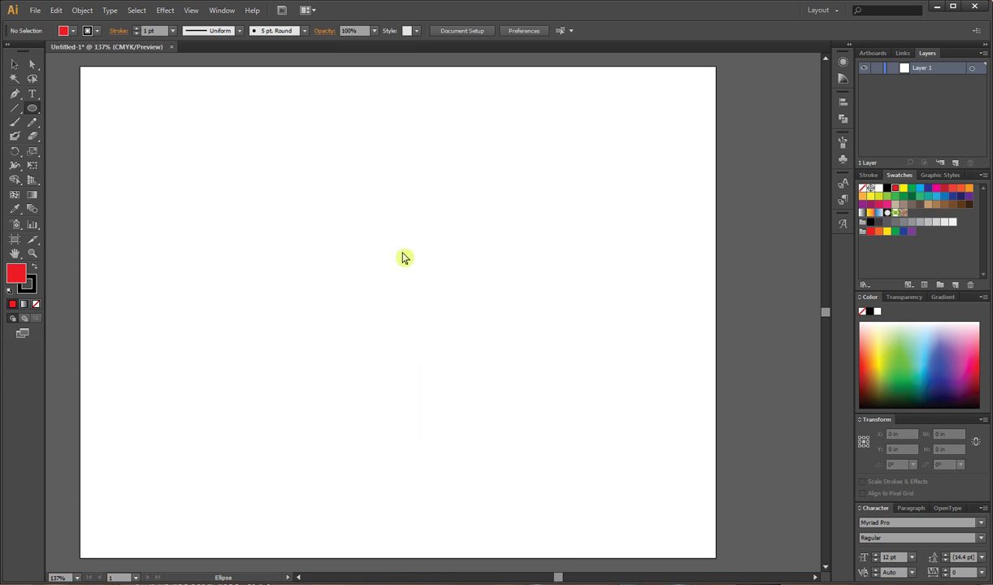
- Draw a large red circle, 3.8727 in wide, near the top centre of the artboard
{"action": "mouse_move", "coordinate": [361, 138]}
{"action": "left_mouse_down"}
{"action": "mouse_move", "coordinate": [405, 207]}
{"action": "mouse_move", "coordinate": [464, 151]}
{"action": "mouse_move", "coordinate": [328, 238]}
{"action": "mouse_move", "coordinate": [402, 191]}
{"action": "mouse_move", "coordinate": [434, 228]}
{"action": "mouse_move", "coordinate": [369, 156]}
{"action": "left_mouse_up"}
{"action": "key", "text": "alt"}
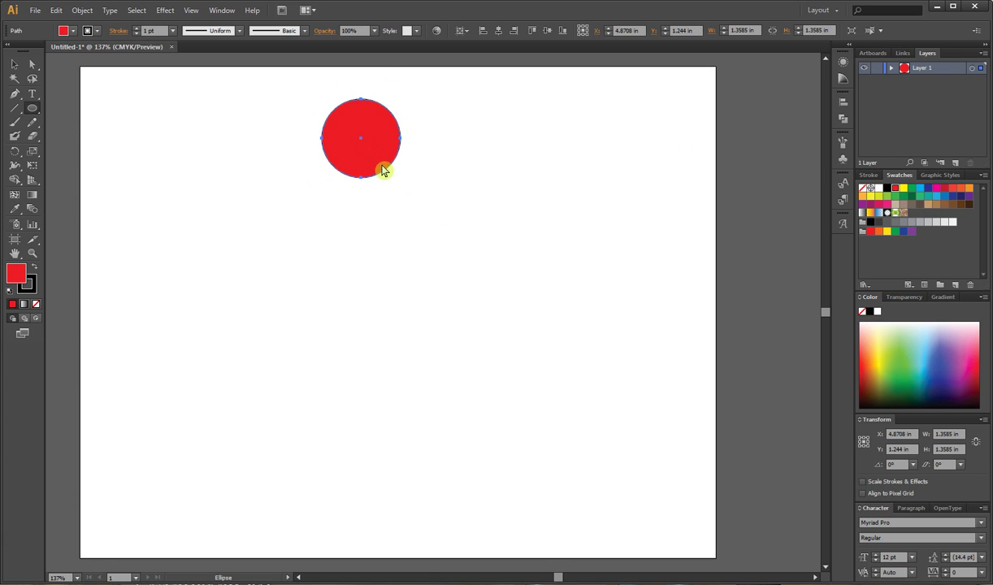
{"action": "key", "text": "Delete"}
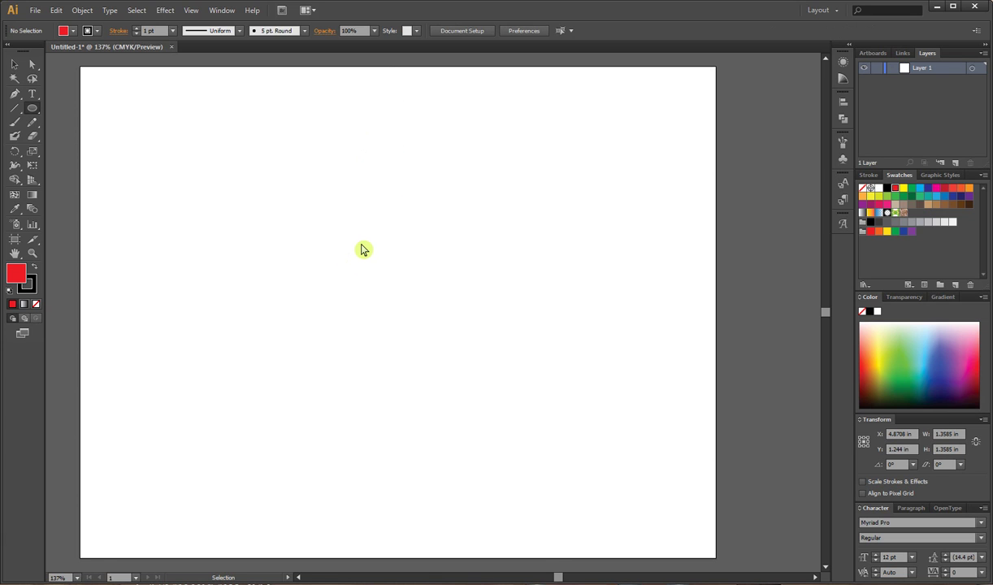
{"action": "left_click_drag", "start_coordinate": [323, 113], "coordinate": [535, 339]}
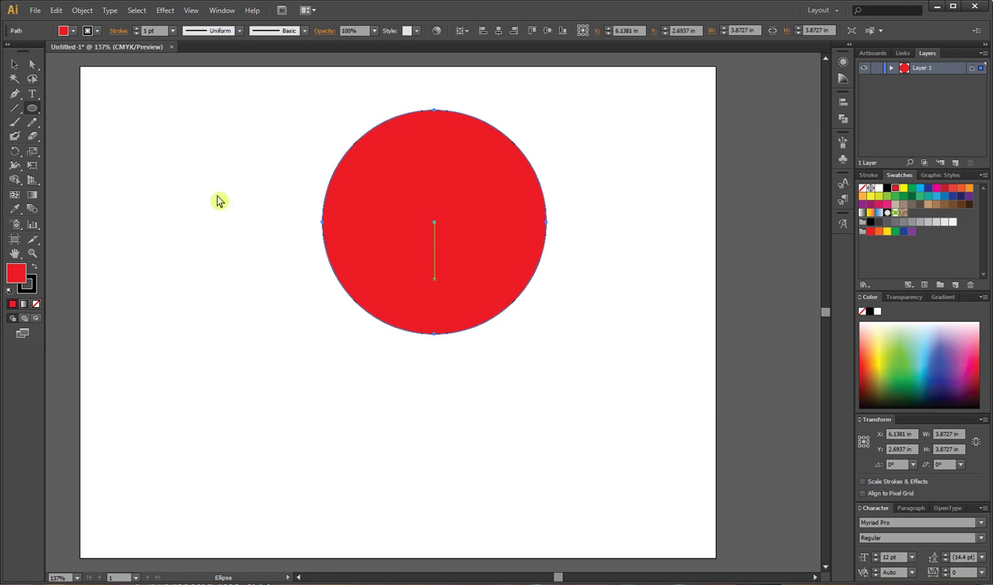
- Raise the circle's black stroke weight to 9 pt
{"action": "left_click", "coordinate": [91, 33]}
{"action": "left_click", "coordinate": [138, 28]}
{"action": "left_click", "coordinate": [137, 29]}
{"action": "left_click", "coordinate": [138, 28]}
{"action": "left_click", "coordinate": [137, 28]}
{"action": "left_click", "coordinate": [137, 28]}
{"action": "left_click", "coordinate": [137, 29]}
{"action": "left_click", "coordinate": [137, 28]}
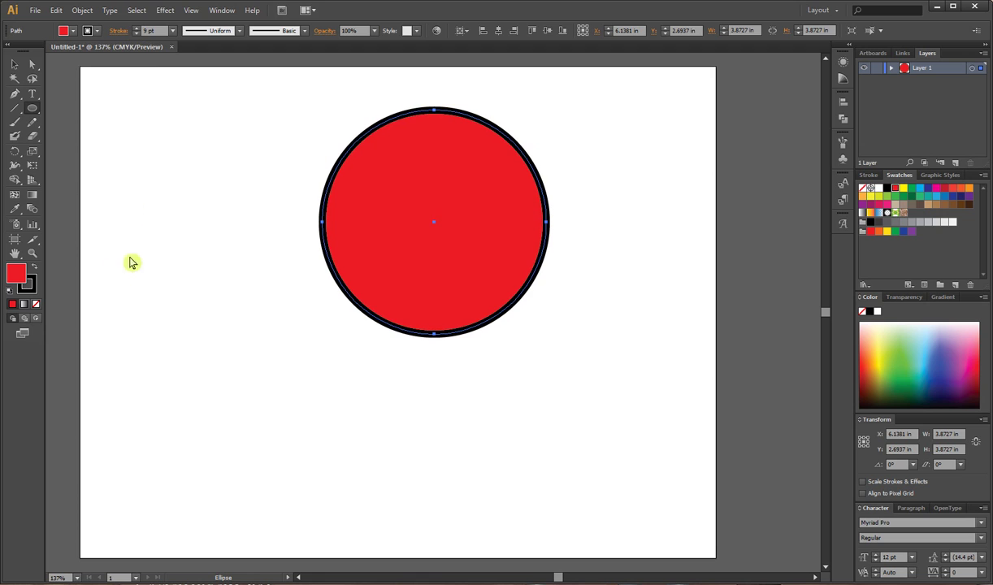
- Create a 3-sided polygon, about 1.2 in wide, to the left of the circle
{"action": "left_click", "coordinate": [33, 112]}
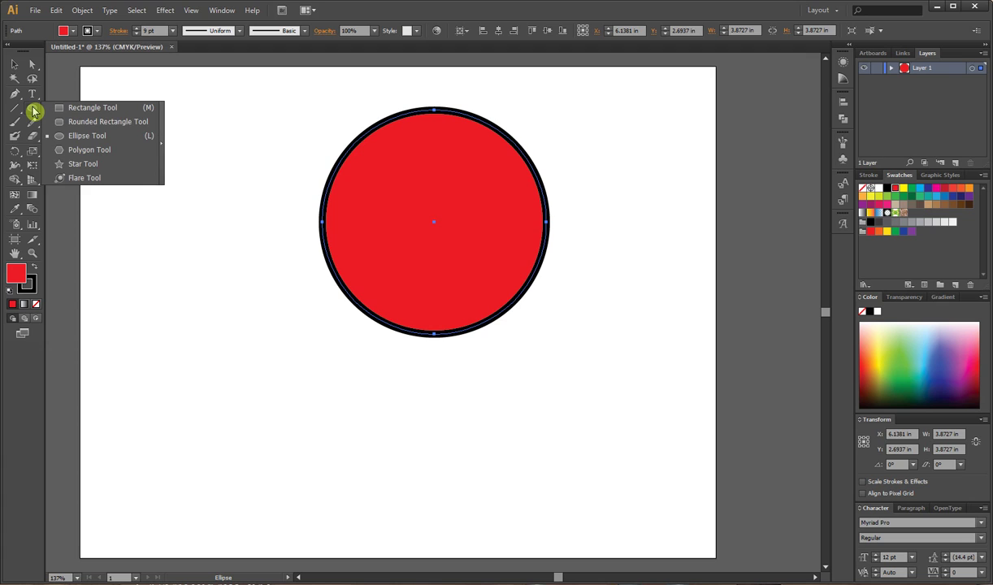
{"action": "left_click", "coordinate": [80, 152]}
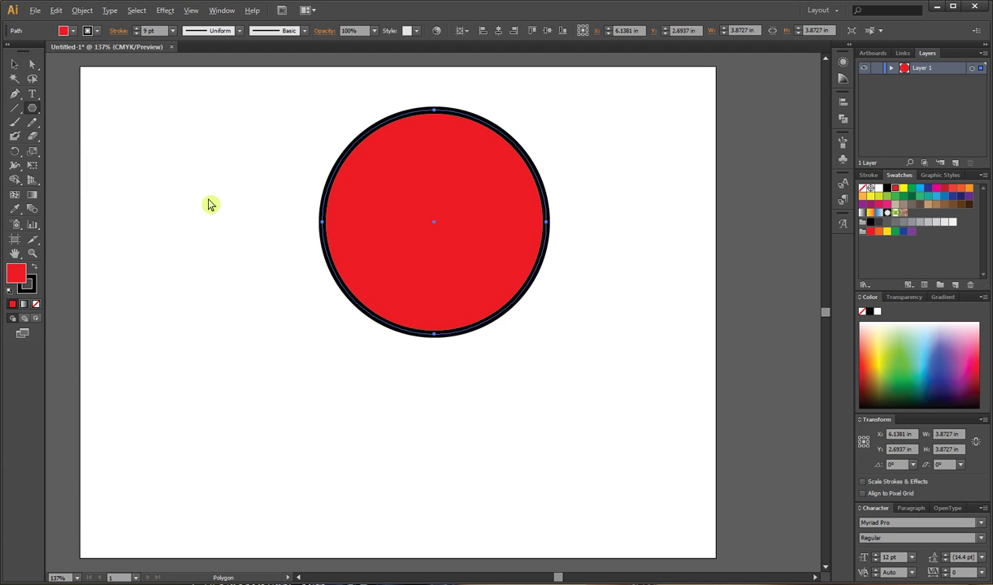
{"action": "left_click", "coordinate": [360, 243]}
{"action": "key", "text": "Tab"}
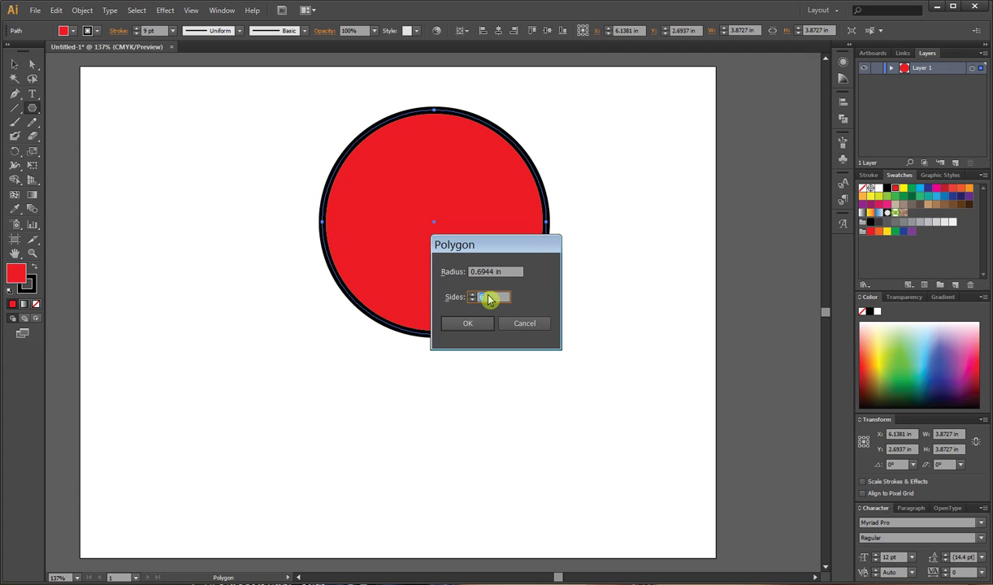
{"action": "left_click_drag", "start_coordinate": [488, 299], "coordinate": [477, 300]}
{"action": "type", "text": "3"}
{"action": "left_click", "coordinate": [476, 326]}
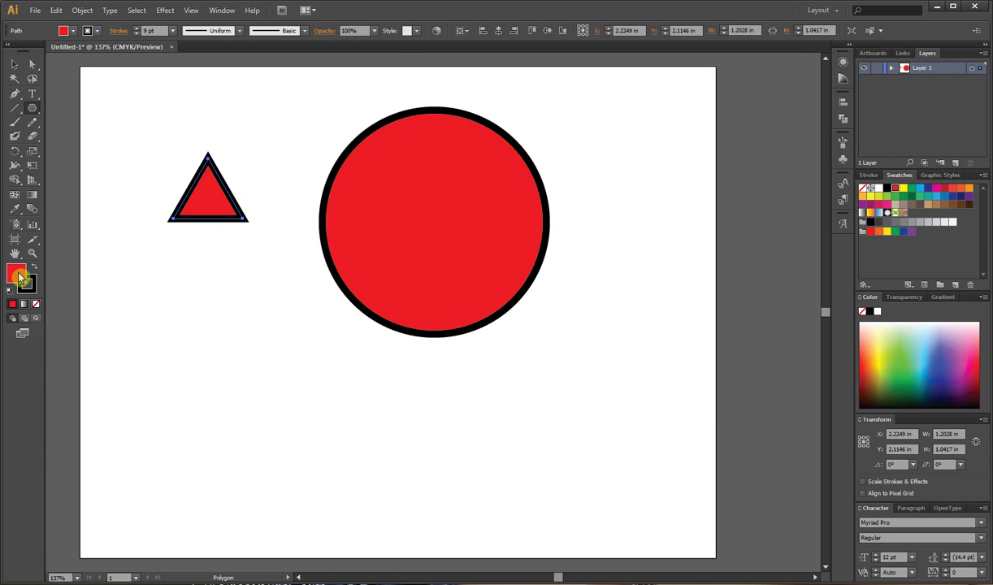
- Fill the triangle yellow and scale it to about 3.18 in, centred inside the circle
{"action": "left_click", "coordinate": [903, 189]}
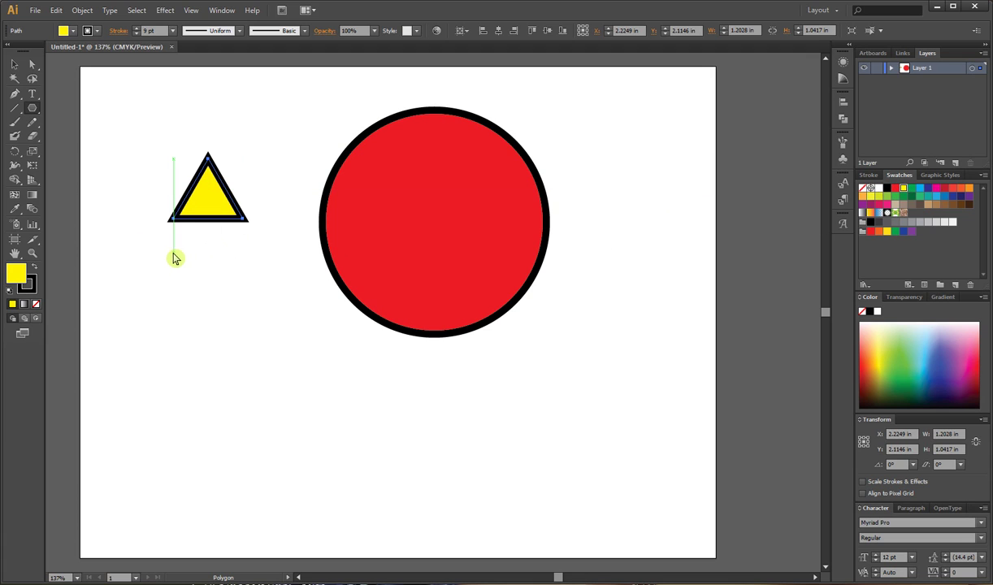
{"action": "left_click", "coordinate": [15, 66]}
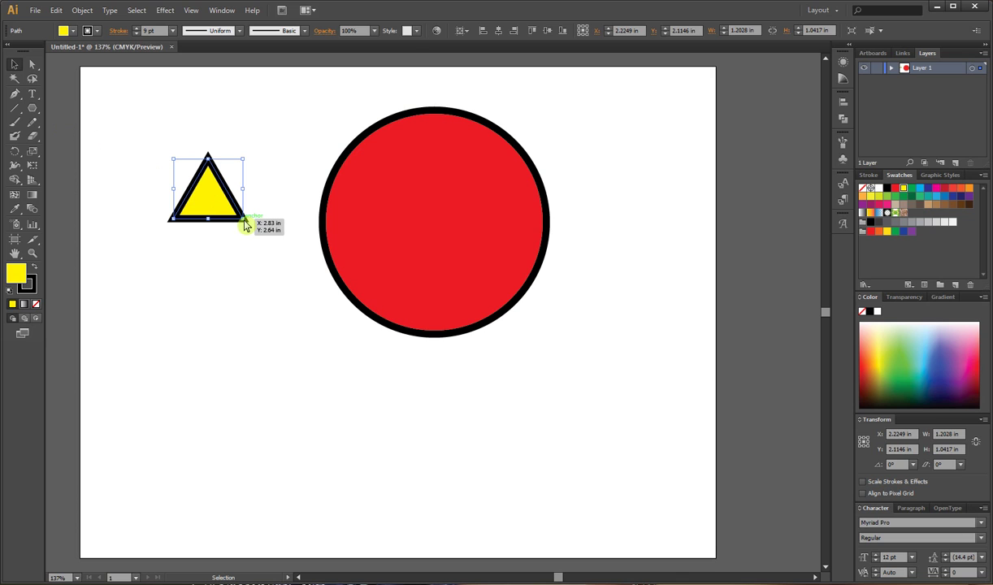
{"action": "left_click_drag", "start_coordinate": [243, 225], "coordinate": [323, 288]}
{"action": "left_click_drag", "start_coordinate": [256, 227], "coordinate": [407, 172]}
{"action": "left_click_drag", "start_coordinate": [365, 246], "coordinate": [328, 267]}
{"action": "left_click_drag", "start_coordinate": [435, 200], "coordinate": [445, 222]}
{"action": "left_click_drag", "start_coordinate": [517, 132], "coordinate": [535, 120]}
{"action": "left_click_drag", "start_coordinate": [418, 227], "coordinate": [432, 213]}
{"action": "left_click_drag", "start_coordinate": [536, 113], "coordinate": [527, 124]}
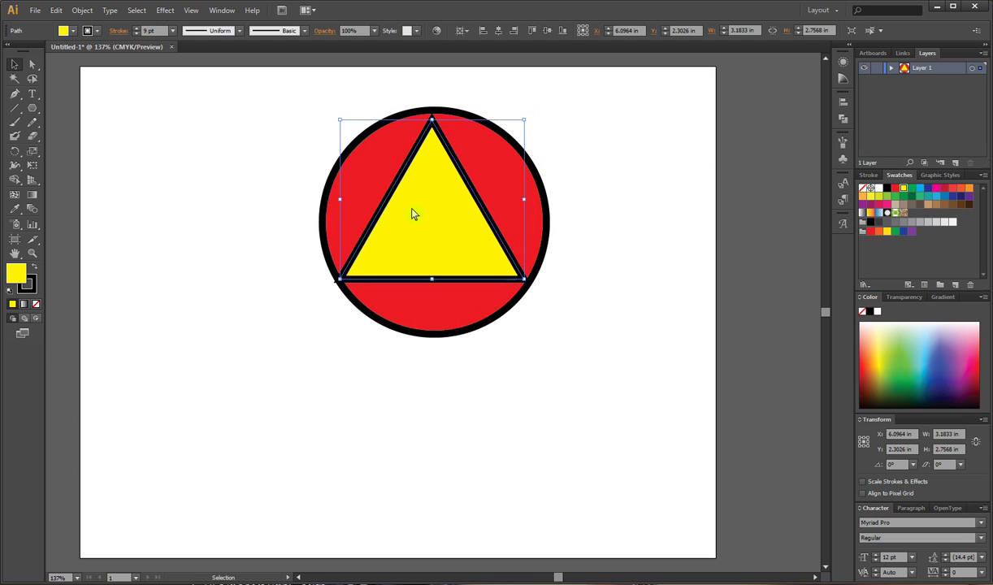
{"action": "left_click_drag", "start_coordinate": [412, 213], "coordinate": [423, 213]}
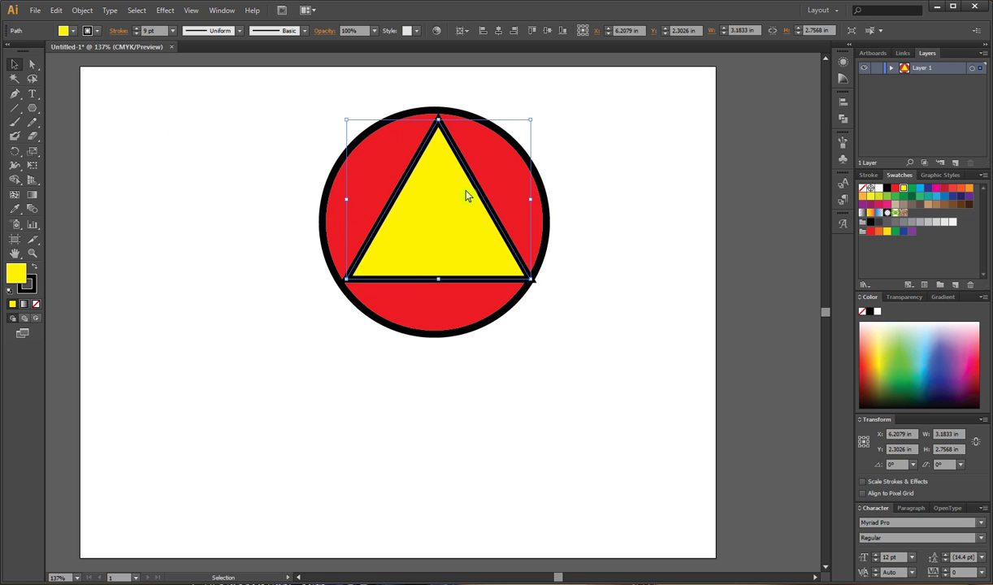
- Select the circle with the triangle and align their horizontal centres at X 5.5 in
{"action": "left_click", "coordinate": [333, 215], "text": "shift"}
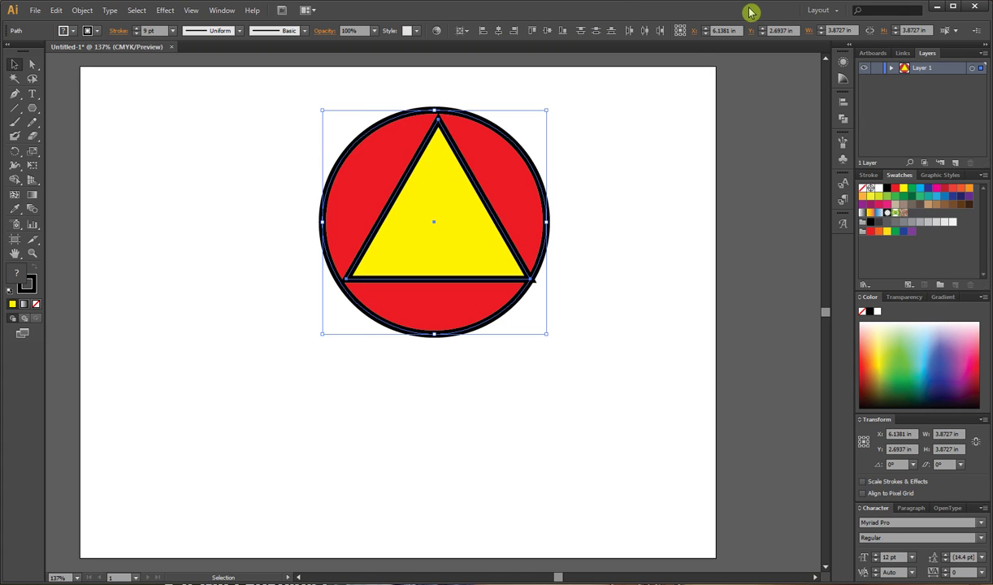
{"action": "left_click", "coordinate": [500, 32]}
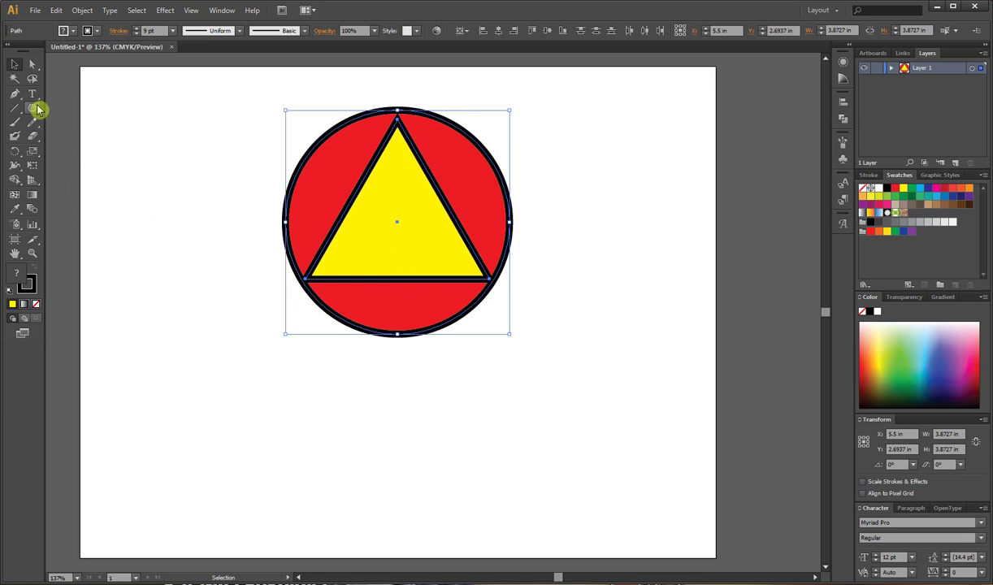
- Create a small yellow star, about 1.37 in wide, to the left of the circle
{"action": "left_click_drag", "start_coordinate": [34, 110], "coordinate": [73, 168]}
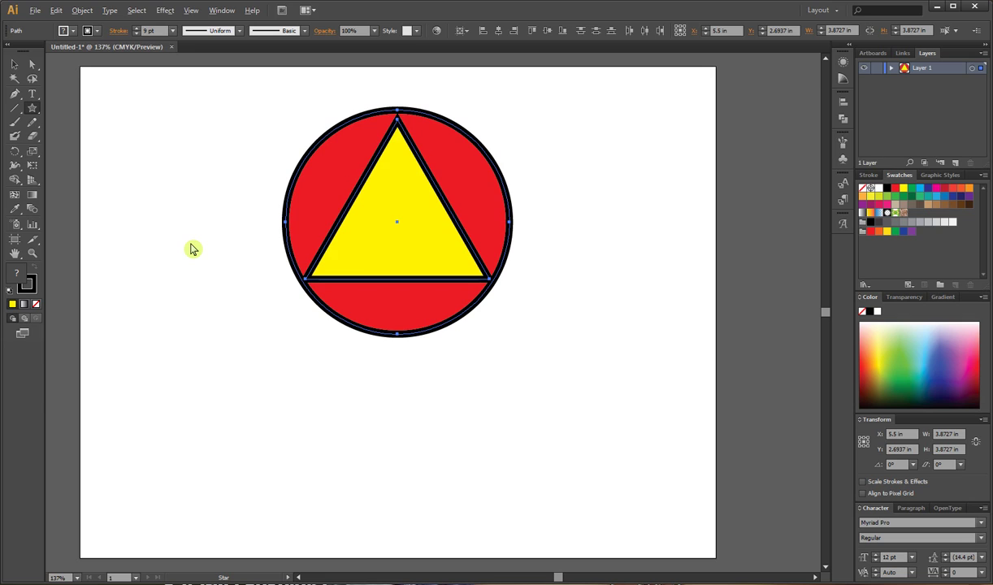
{"action": "left_click", "coordinate": [193, 250]}
{"action": "left_click", "coordinate": [565, 297]}
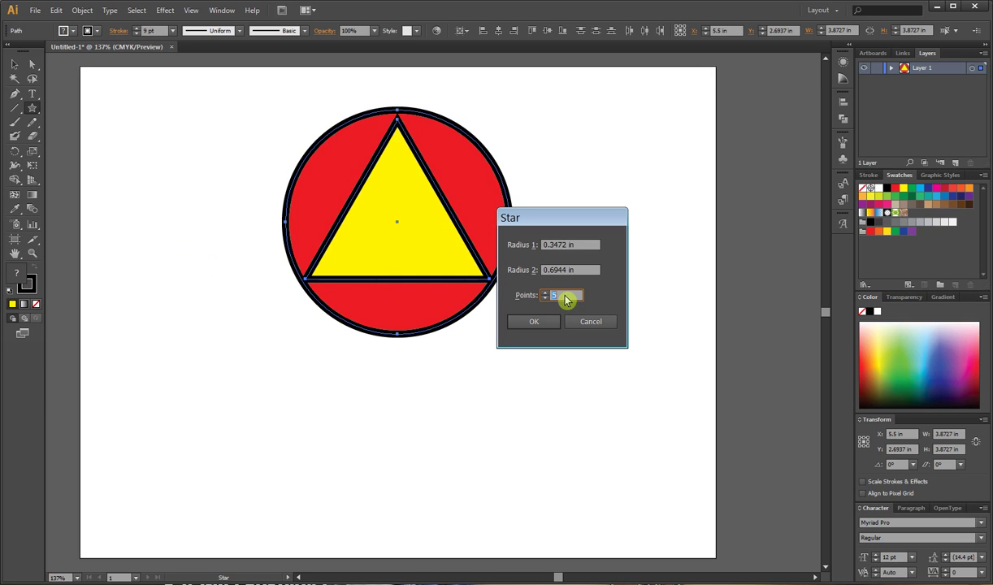
{"action": "left_click_drag", "start_coordinate": [566, 301], "coordinate": [552, 298]}
{"action": "type", "text": "8"}
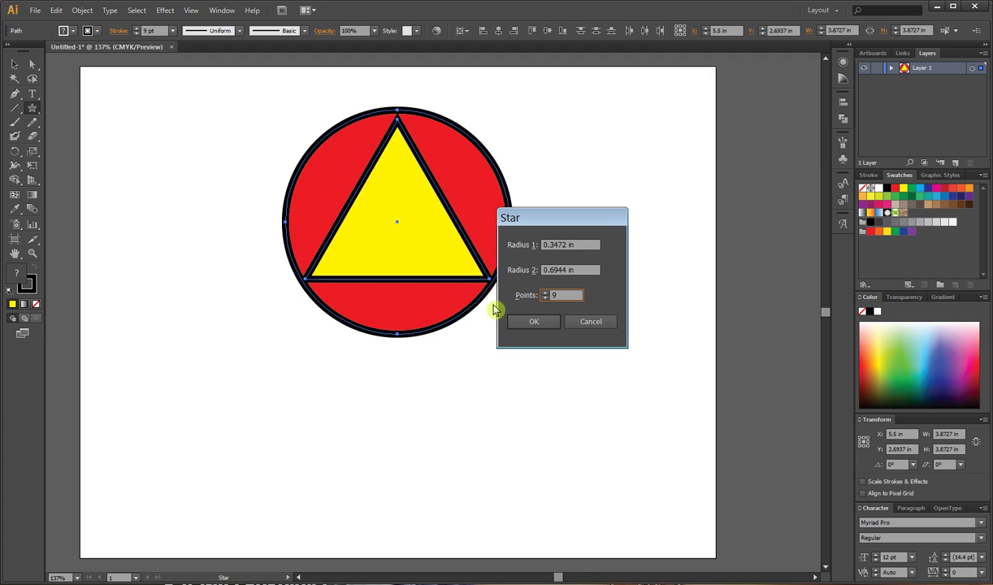
{"action": "left_click", "coordinate": [536, 323]}
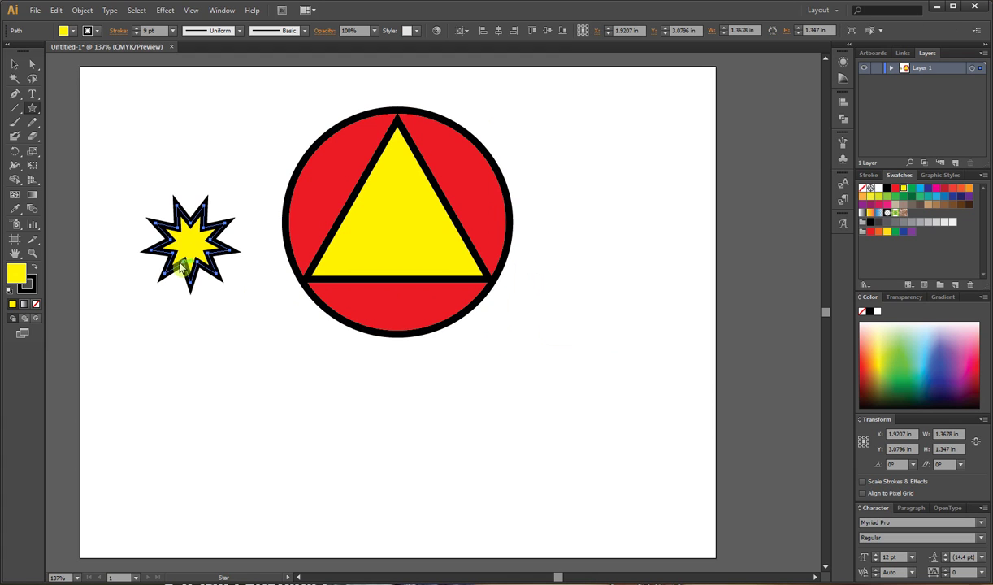
- Give the star a thinner outline and a blue fill
{"action": "left_click", "coordinate": [33, 282]}
{"action": "left_click", "coordinate": [136, 34]}
{"action": "left_click", "coordinate": [137, 33]}
{"action": "left_click", "coordinate": [137, 34]}
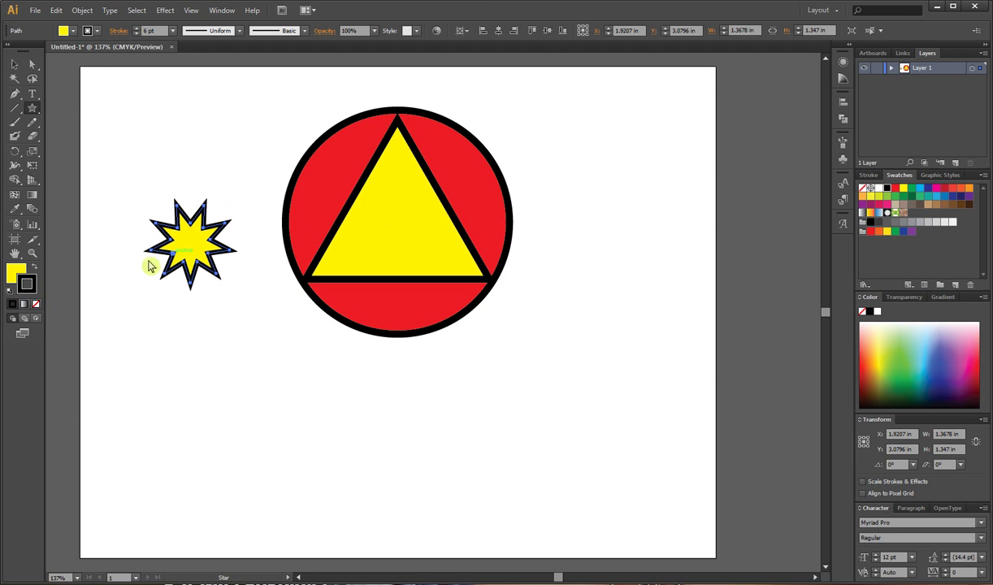
{"action": "left_click", "coordinate": [14, 271]}
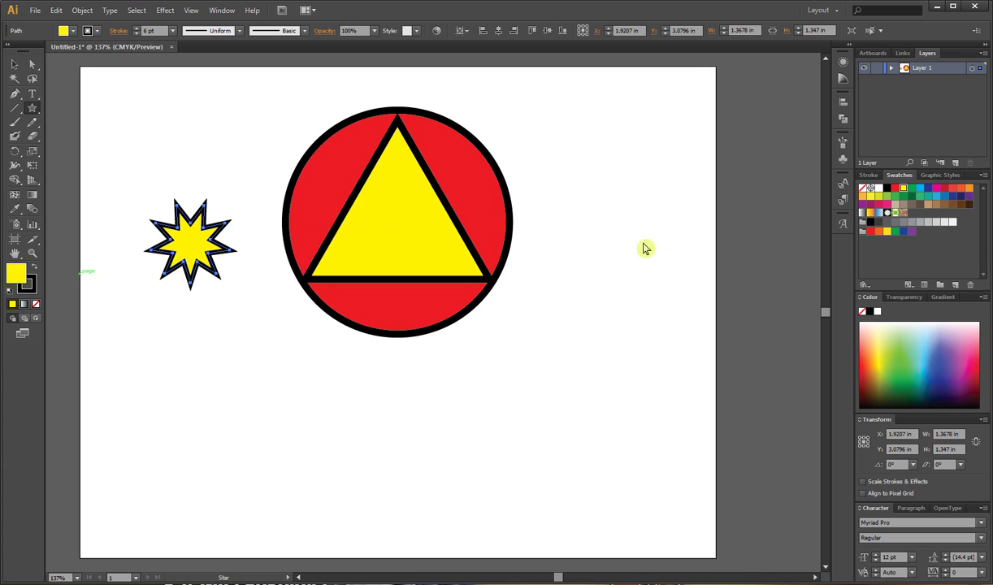
{"action": "left_click", "coordinate": [919, 189]}
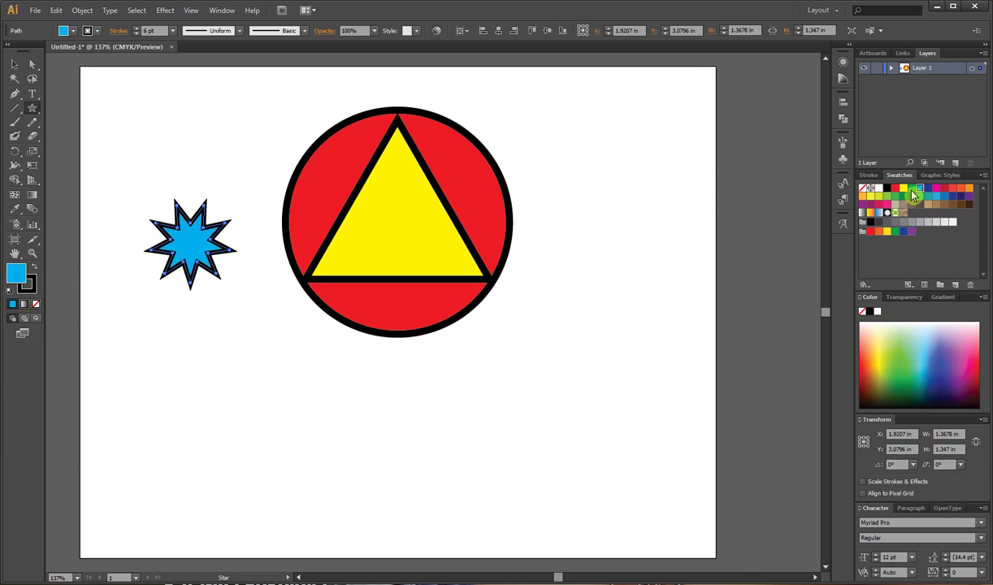
- Enlarge the star to about 1.53 in inside the triangle and select all three shapes
{"action": "key", "text": "v"}
{"action": "left_click_drag", "start_coordinate": [197, 252], "coordinate": [402, 227]}
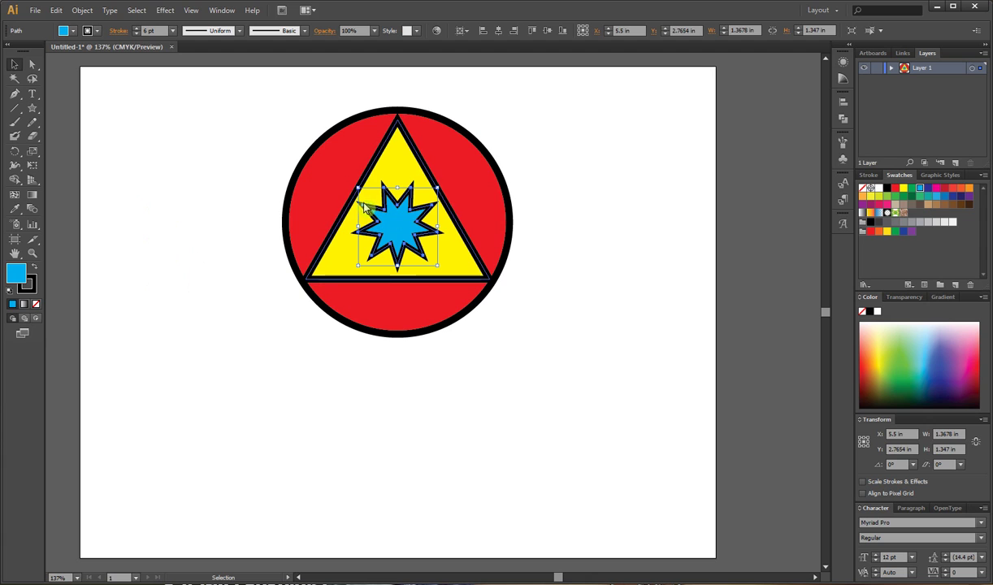
{"action": "left_click_drag", "start_coordinate": [358, 187], "coordinate": [333, 171]}
{"action": "left_click_drag", "start_coordinate": [395, 233], "coordinate": [400, 235]}
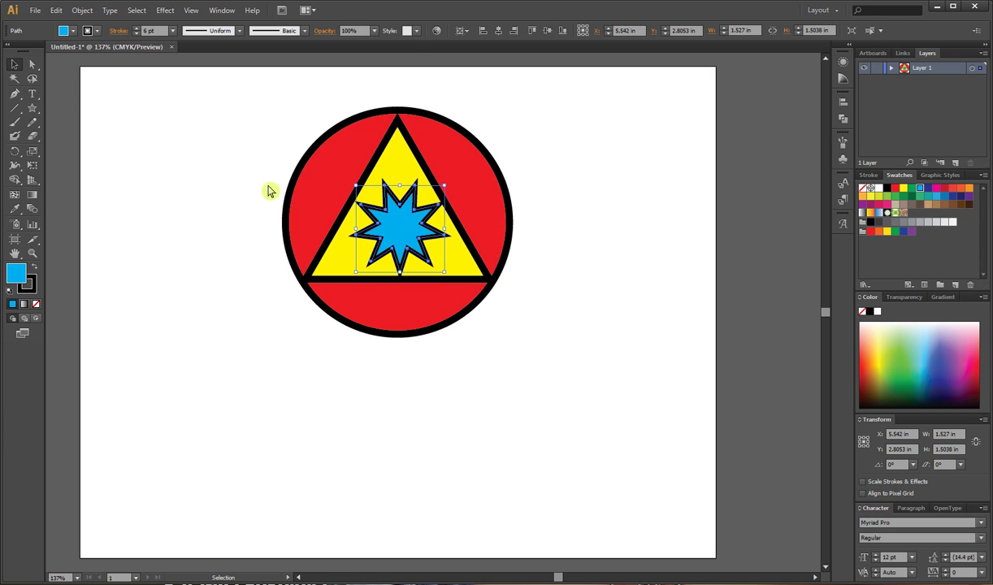
{"action": "left_click_drag", "start_coordinate": [223, 96], "coordinate": [562, 354]}
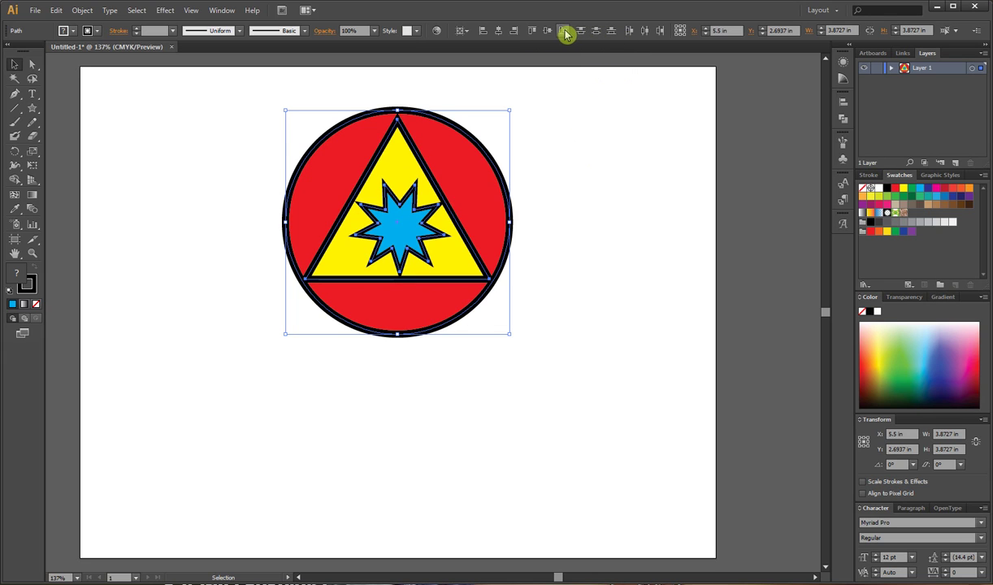
- Centre the star horizontally with the circle and triangle and group all three
{"action": "left_click", "coordinate": [499, 32]}
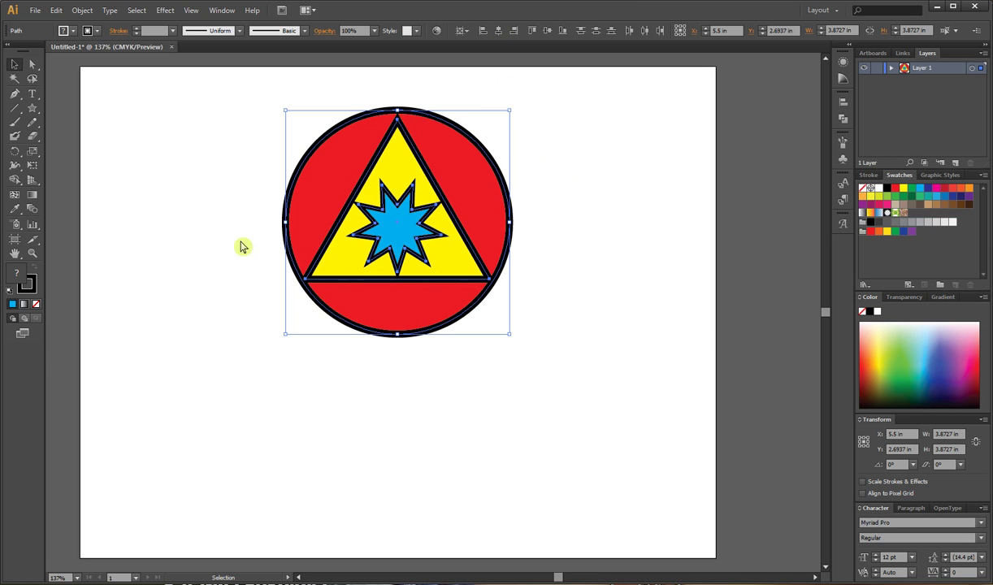
{"action": "left_click", "coordinate": [402, 313]}
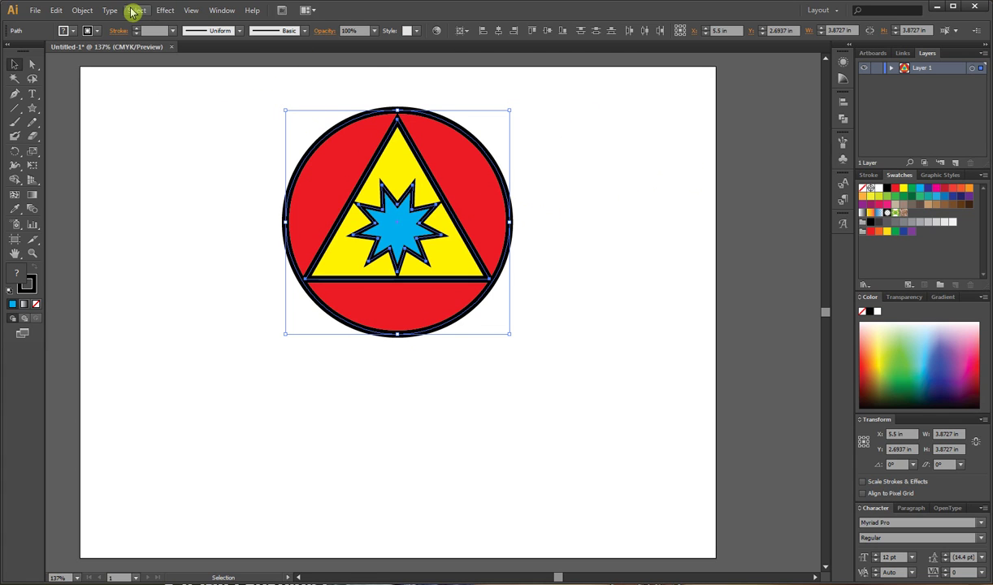
{"action": "left_click", "coordinate": [85, 11]}
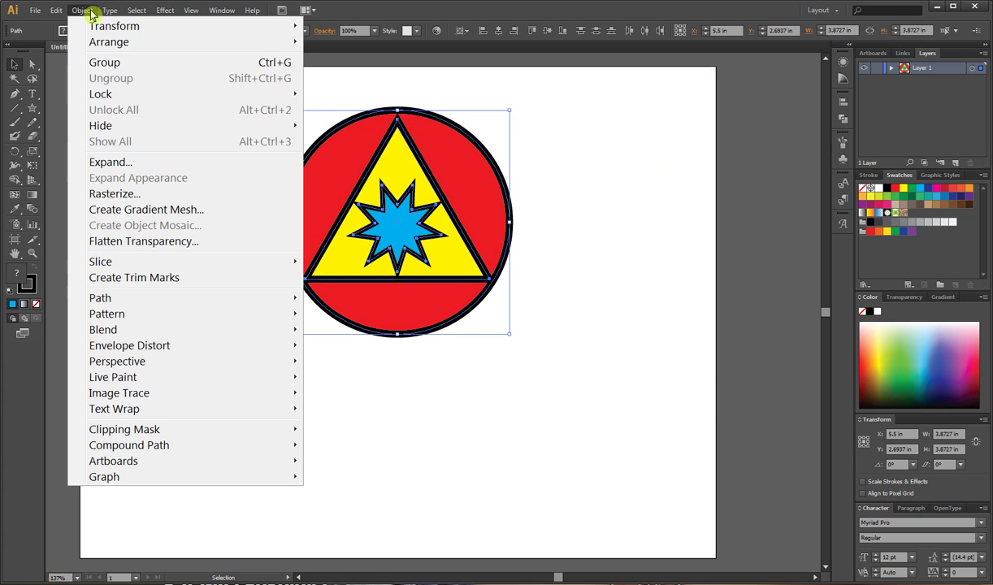
{"action": "left_click", "coordinate": [106, 63]}
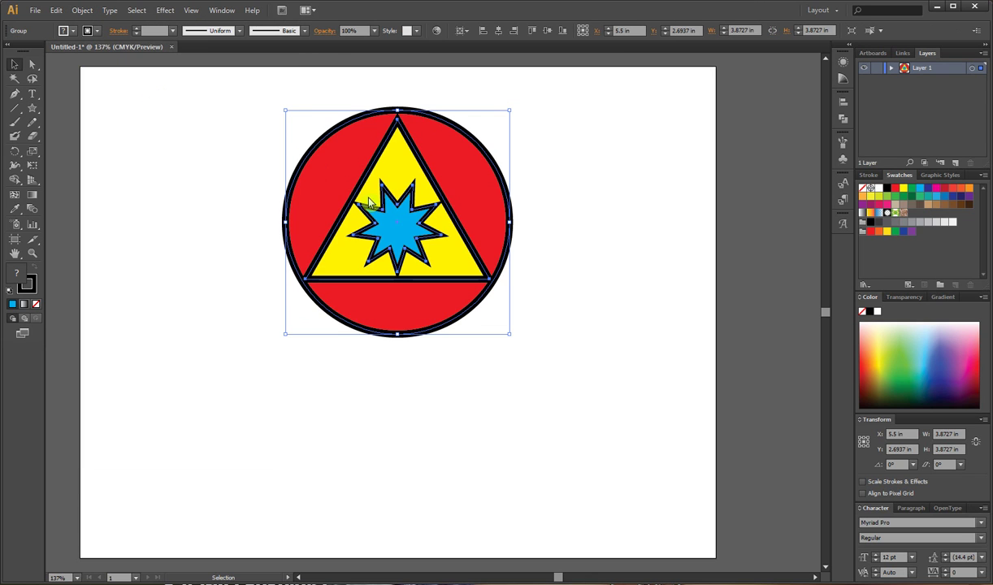
- Resize the grouped badge by its corner, then make edits with the Direct Selection tool
{"action": "left_click_drag", "start_coordinate": [287, 114], "coordinate": [426, 280]}
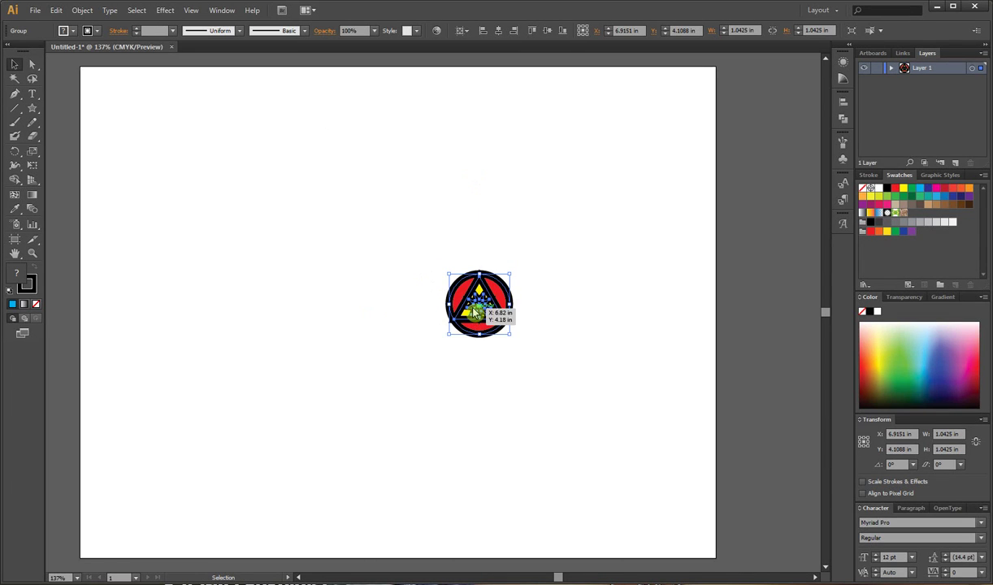
{"action": "key", "text": "a"}
{"action": "left_click", "coordinate": [452, 315]}
{"action": "left_click", "coordinate": [463, 280]}
{"action": "left_click_drag", "start_coordinate": [463, 280], "coordinate": [470, 313]}
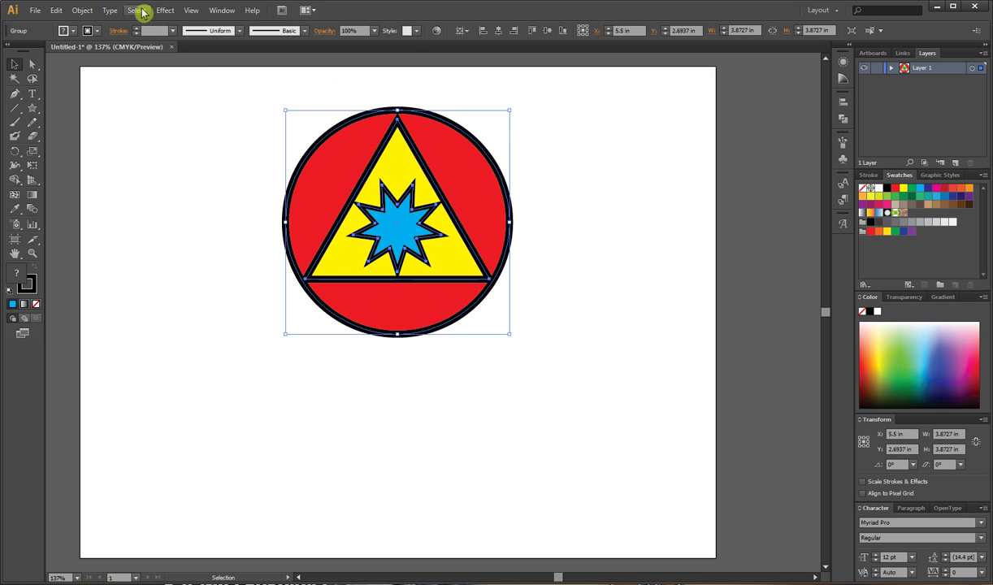
- Turn on Scale Strokes & Effects in the Scale dialog
{"action": "left_click", "coordinate": [83, 12]}
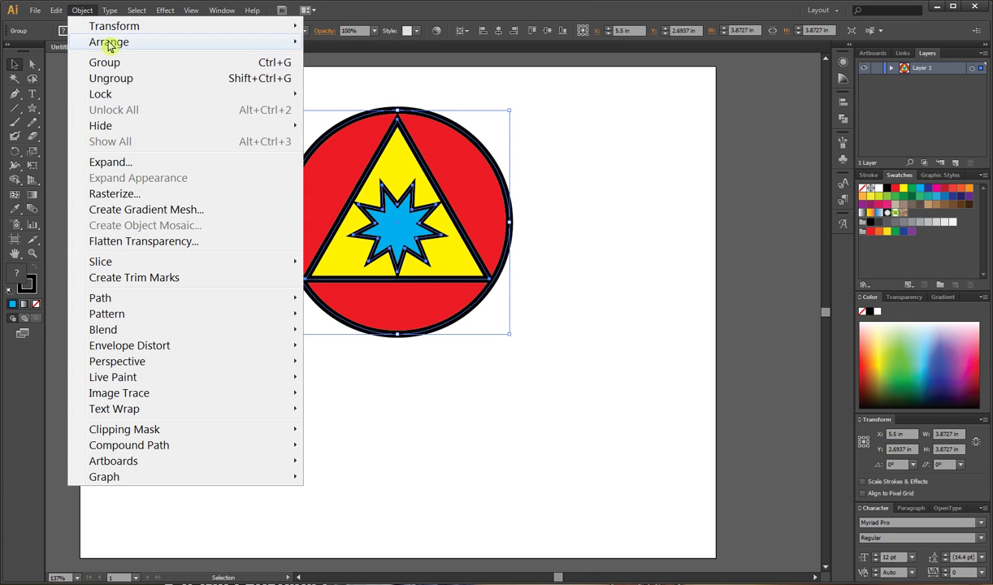
{"action": "mouse_move", "coordinate": [109, 26]}
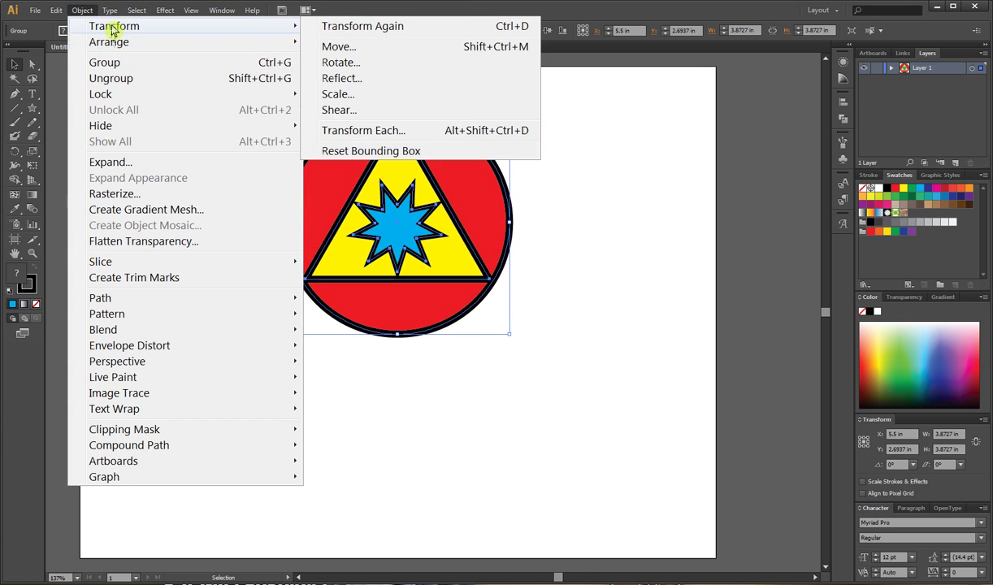
{"action": "left_click", "coordinate": [341, 94]}
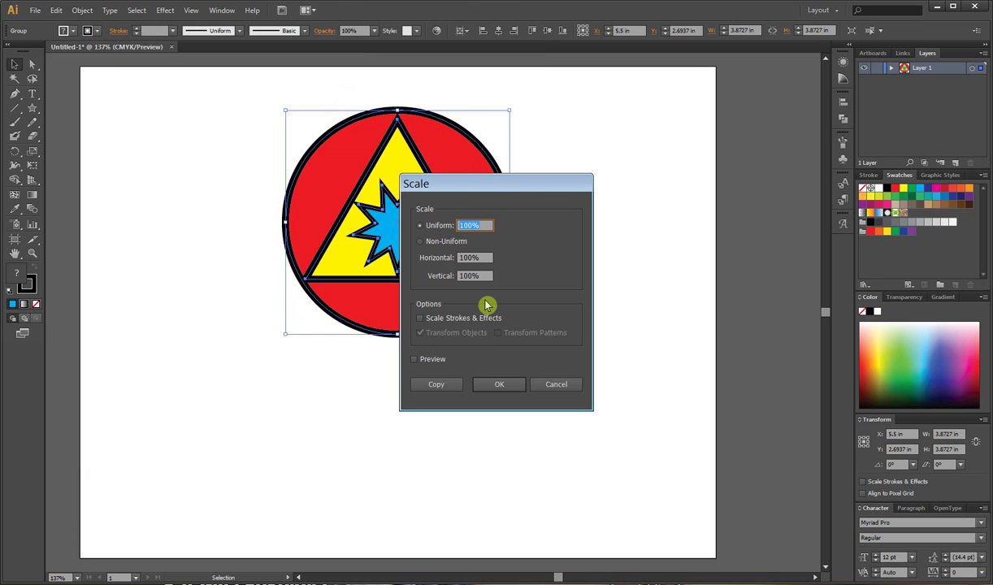
{"action": "left_click", "coordinate": [420, 319]}
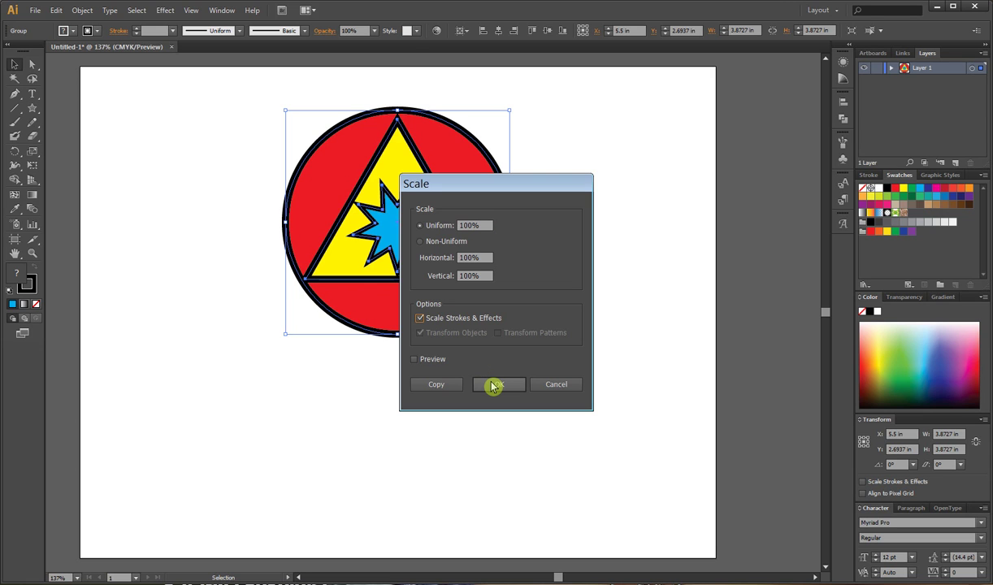
{"action": "left_click", "coordinate": [494, 386]}
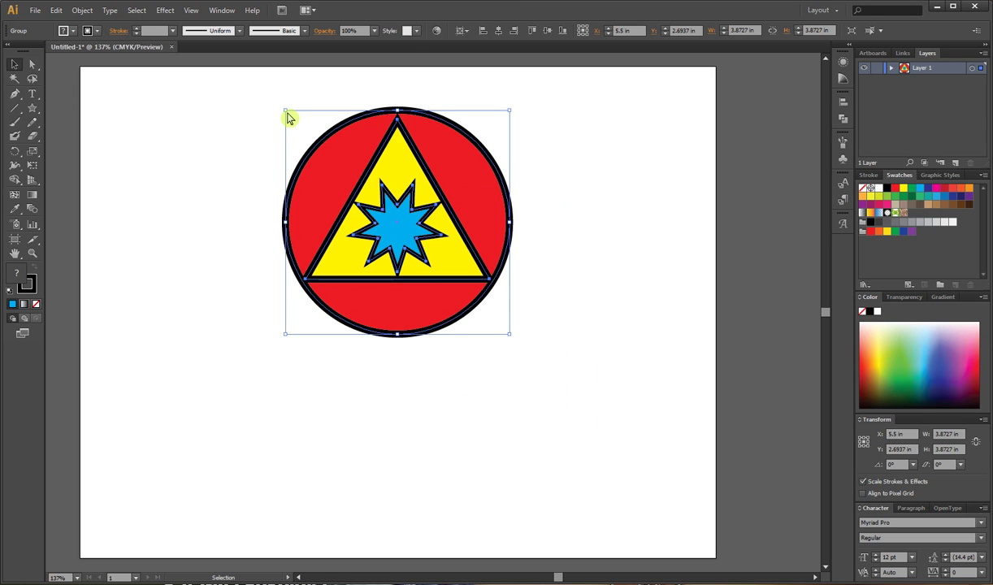
- Shrink the badge to 1.5302 in and move it up near the top of the page
{"action": "left_click_drag", "start_coordinate": [286, 111], "coordinate": [396, 221]}
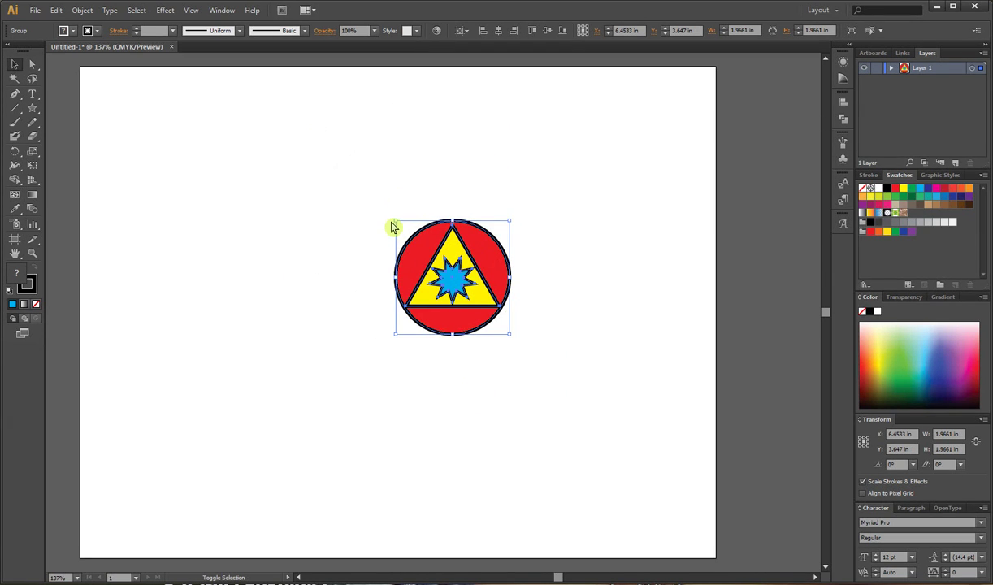
{"action": "left_click_drag", "start_coordinate": [397, 222], "coordinate": [421, 247]}
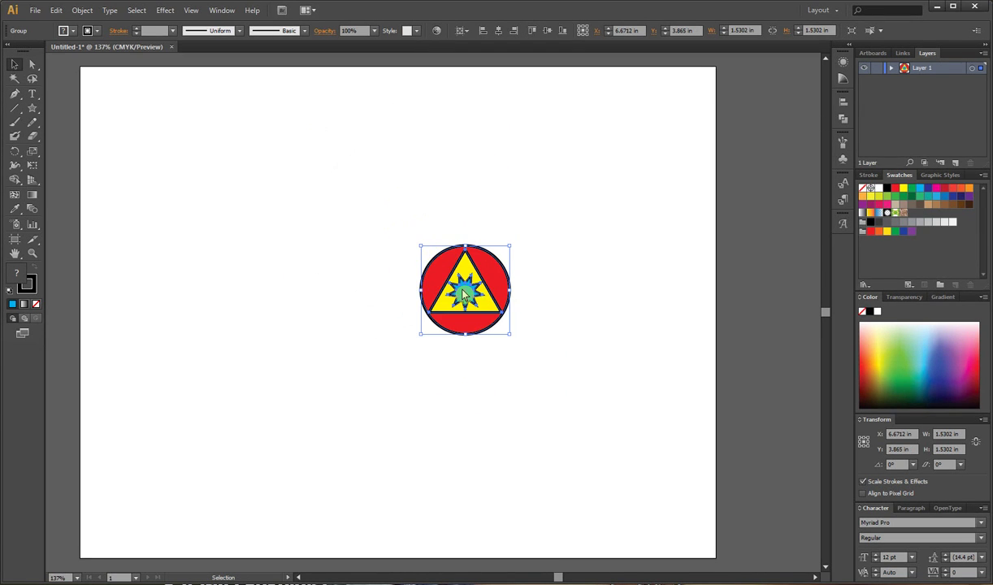
{"action": "left_click_drag", "start_coordinate": [465, 297], "coordinate": [387, 133]}
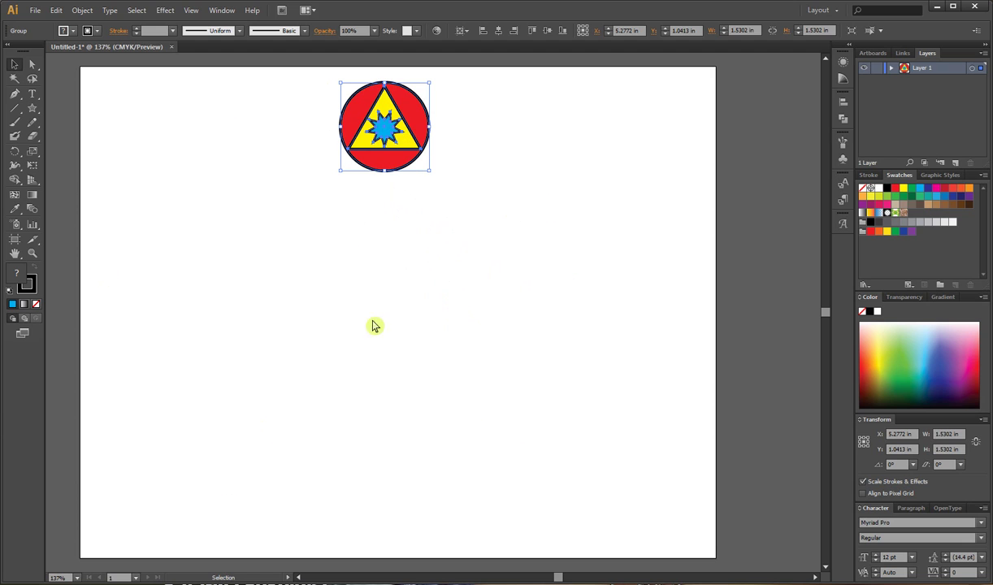
- Draw a 4.9861 in blue circle with a 6 pt black outline below the badge
{"action": "left_click_drag", "start_coordinate": [35, 107], "coordinate": [72, 134]}
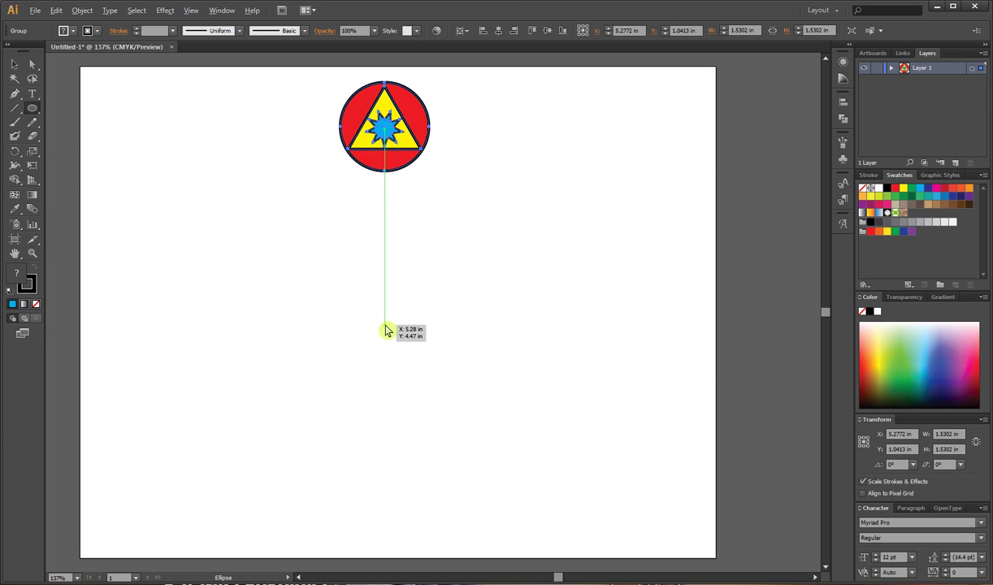
{"action": "left_click_drag", "start_coordinate": [385, 326], "coordinate": [528, 463]}
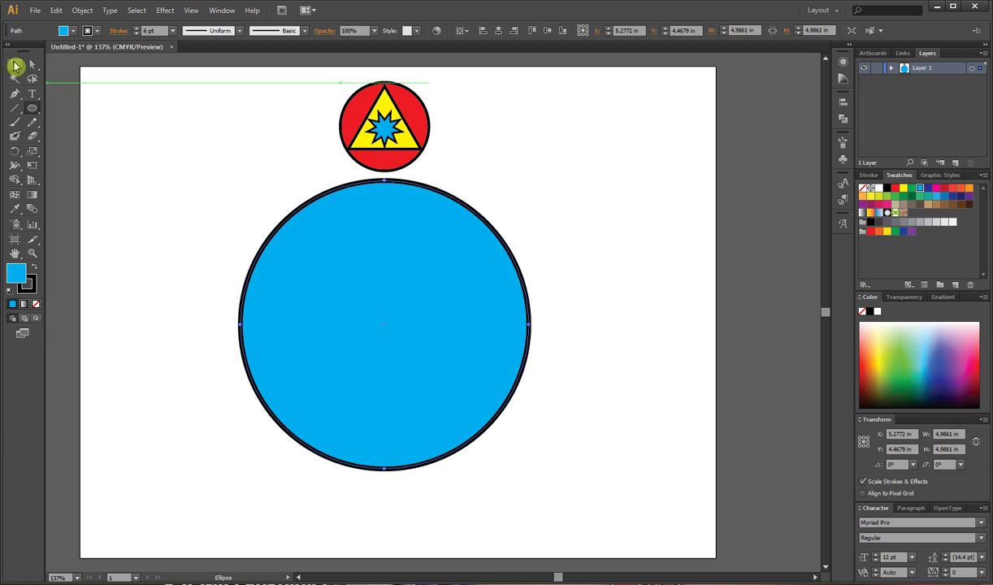
- Centre the badge and large blue circle horizontally at X 5.5 in, then drag the badge down toward the circle
{"action": "left_click", "coordinate": [15, 65]}
{"action": "left_click_drag", "start_coordinate": [191, 81], "coordinate": [633, 512]}
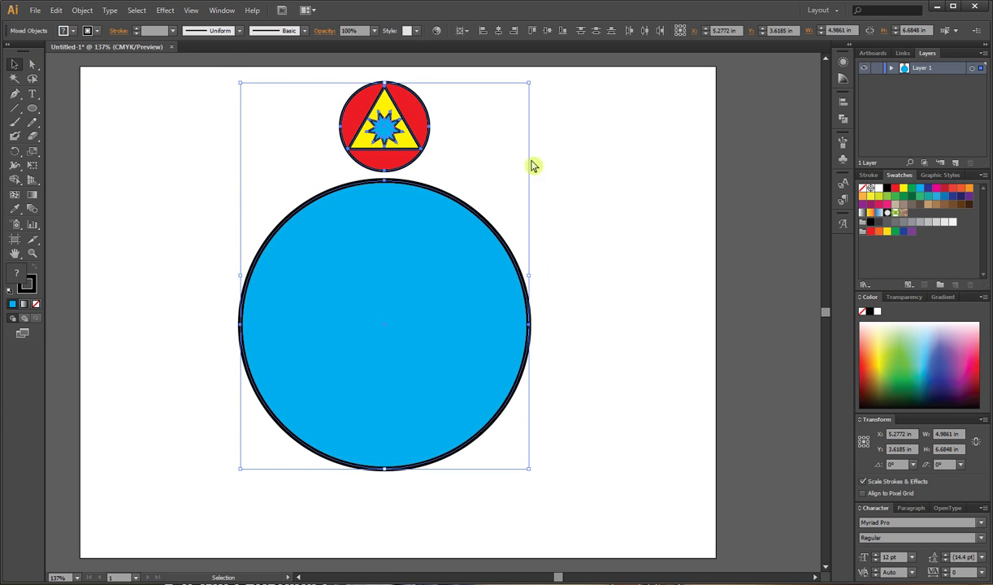
{"action": "left_click", "coordinate": [500, 31]}
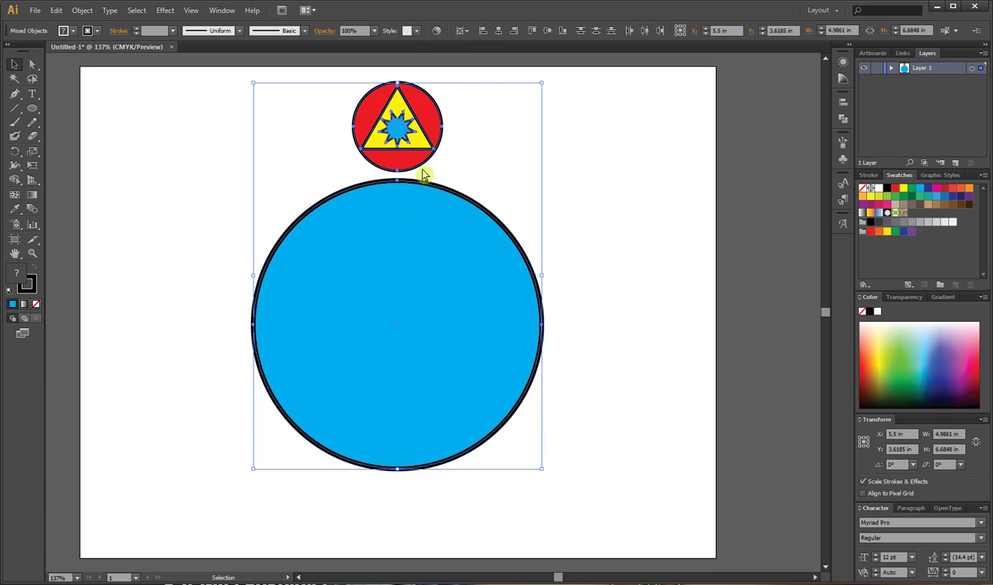
{"action": "left_click", "coordinate": [423, 168]}
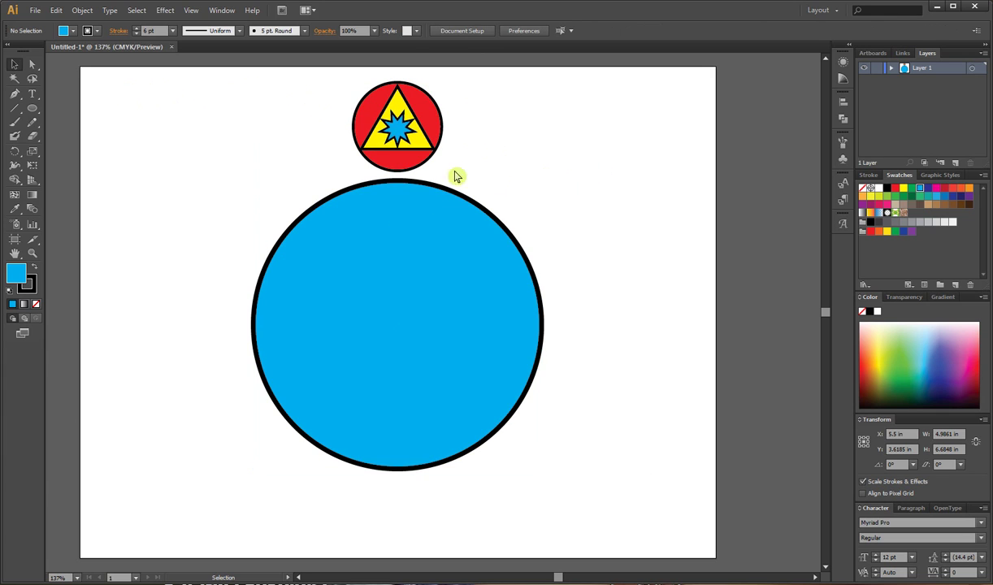
{"action": "left_click_drag", "start_coordinate": [398, 133], "coordinate": [398, 183]}
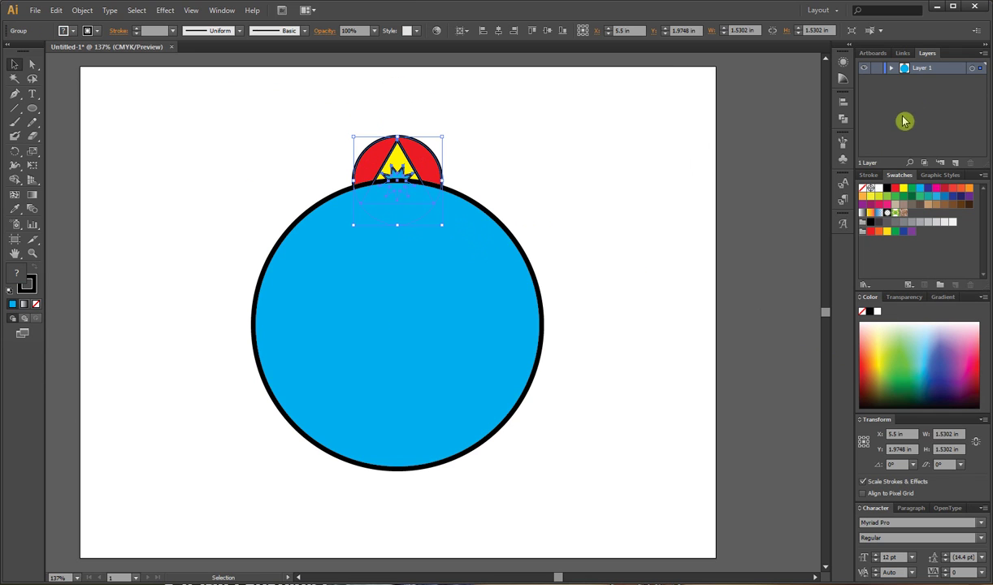
- In Layer 1, move the badge <Group> above the circle's <Path> so the badge shows in front
{"action": "left_click", "coordinate": [892, 71]}
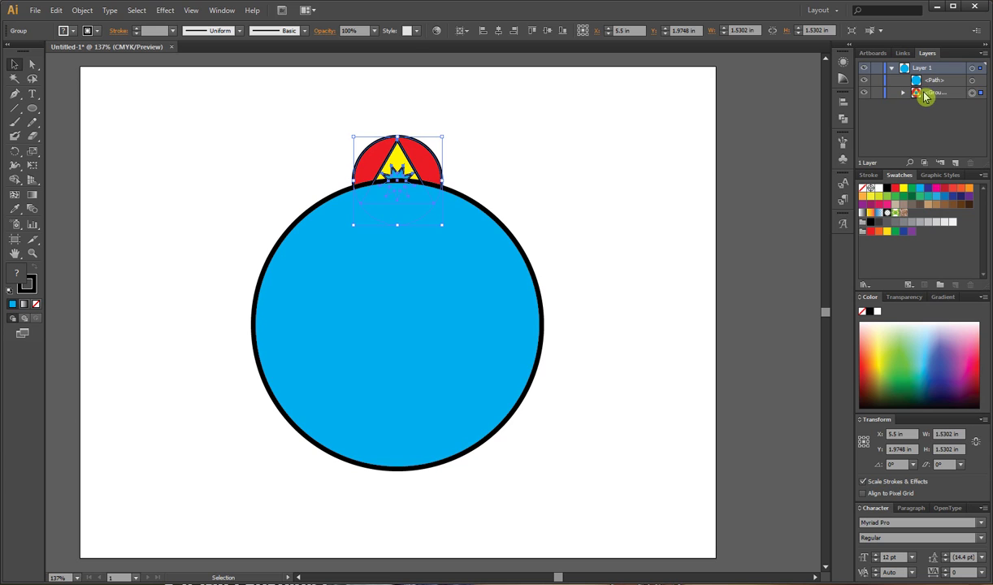
{"action": "left_click_drag", "start_coordinate": [924, 96], "coordinate": [918, 82]}
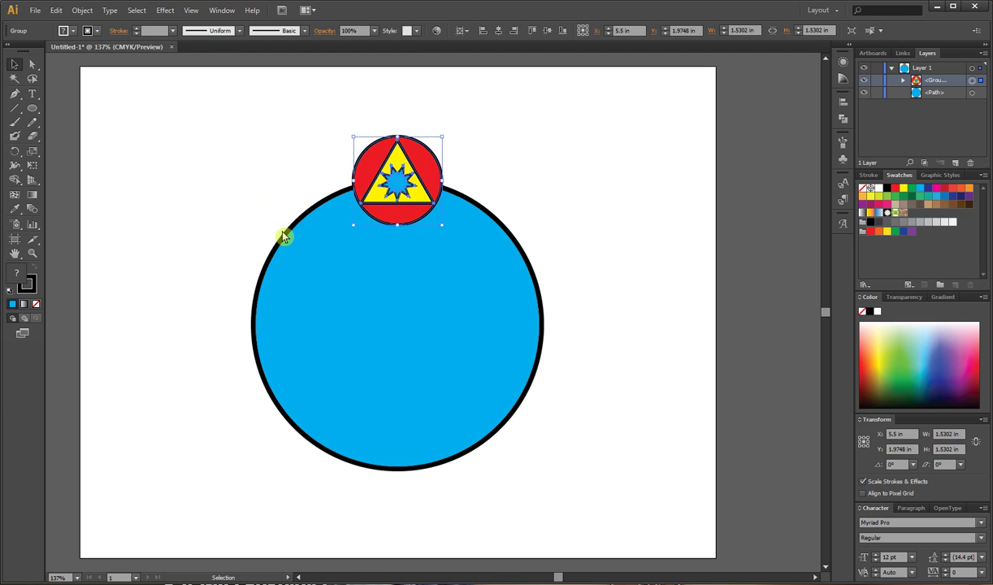
- Copy the badge rotated 60° around the blue circle's centre onto its upper-left rim
{"action": "key", "text": "r"}
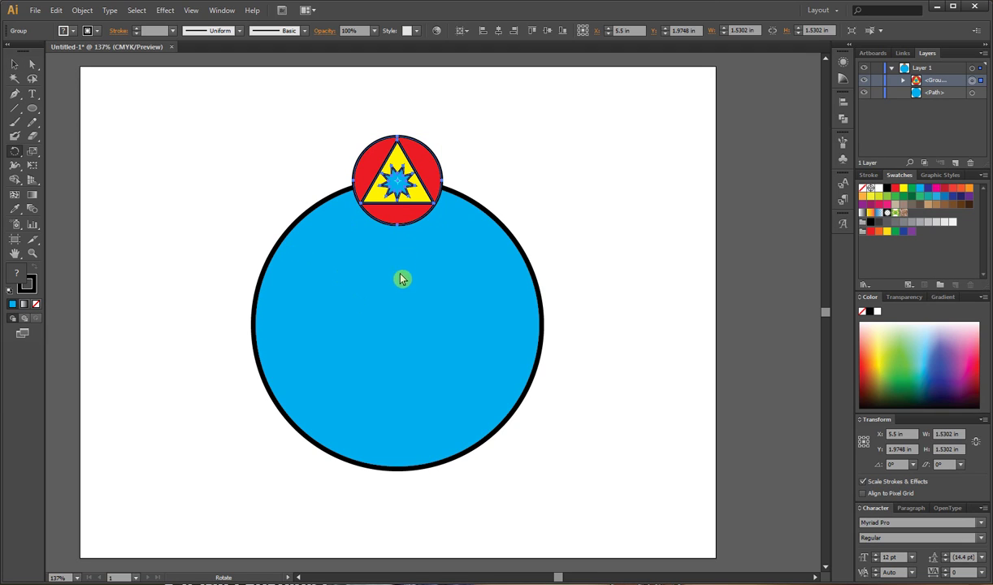
{"action": "left_click", "coordinate": [404, 220]}
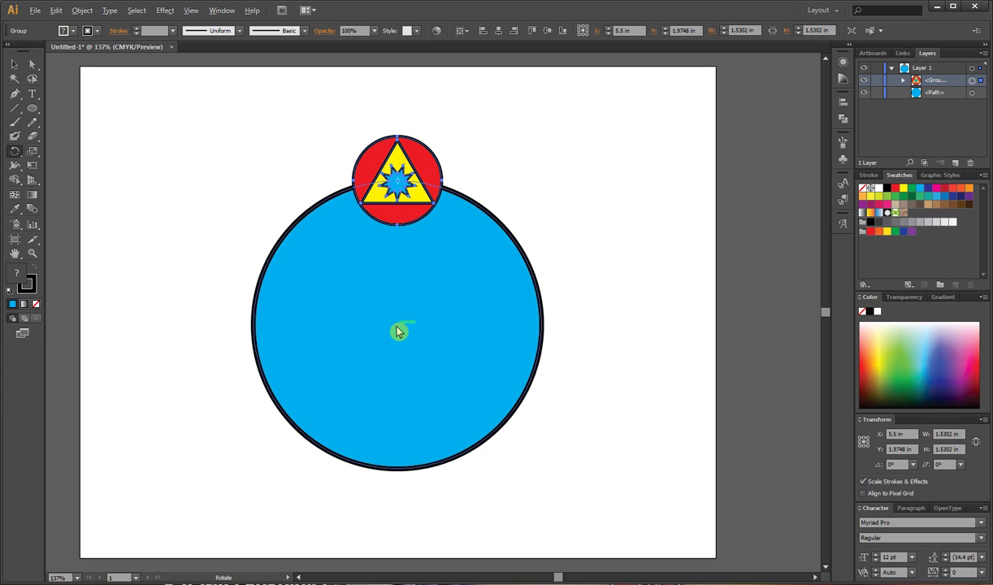
{"action": "left_click", "coordinate": [398, 331], "text": "alt"}
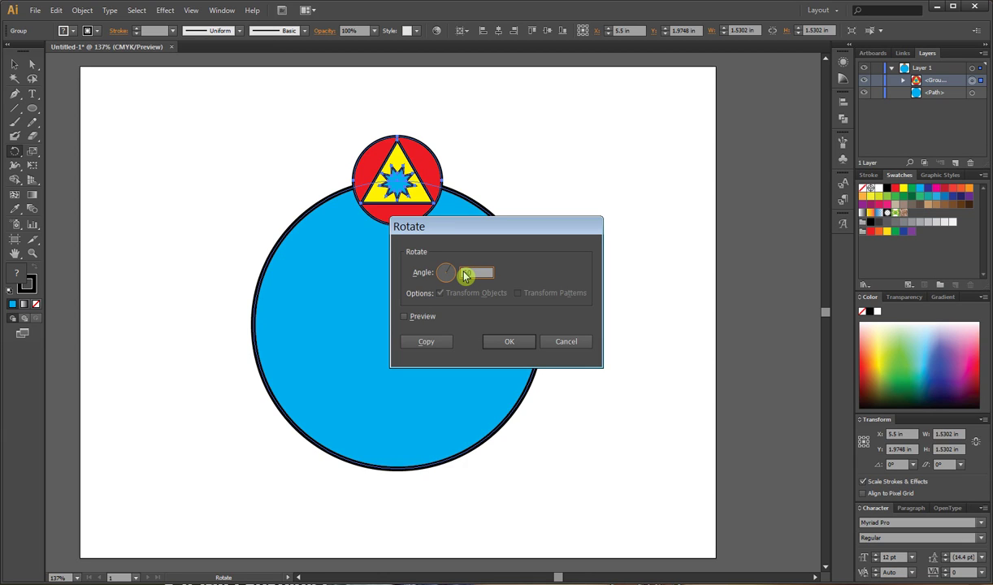
{"action": "left_click", "coordinate": [405, 317]}
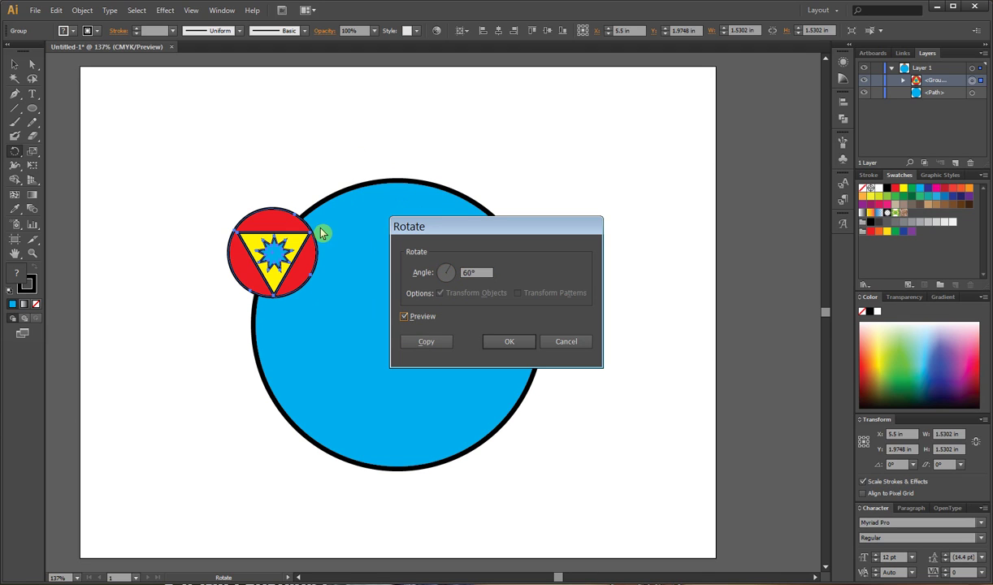
{"action": "left_click", "coordinate": [427, 343]}
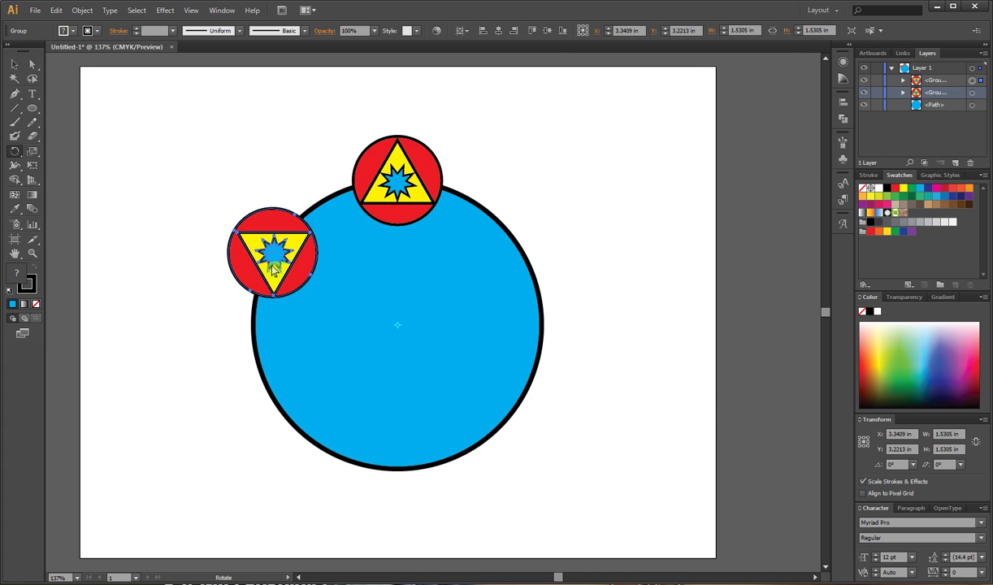
- Repeat the 60° rotated copy with Ctrl+D, adding a third badge on the lower-left rim
{"action": "key", "text": "v"}
{"action": "key", "text": "ctrl+d"}
{"action": "key", "text": "ctrl+d"}
{"action": "key", "text": "ctrl+d"}
{"action": "key", "text": "ctrl+d"}
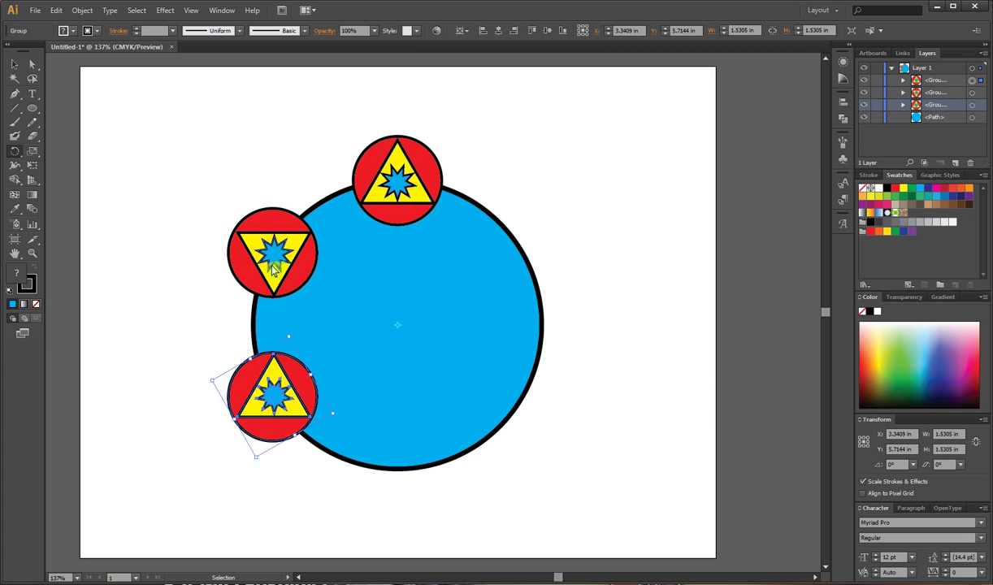